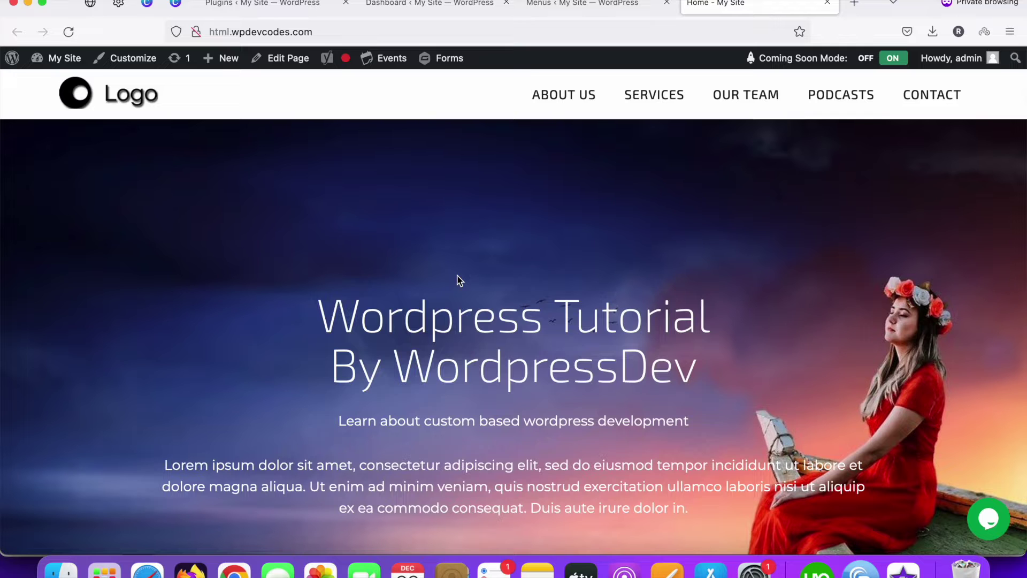
# Scroll through the home page and jump down to the Our Services section
pyautogui.scroll(-10, 459, 279)
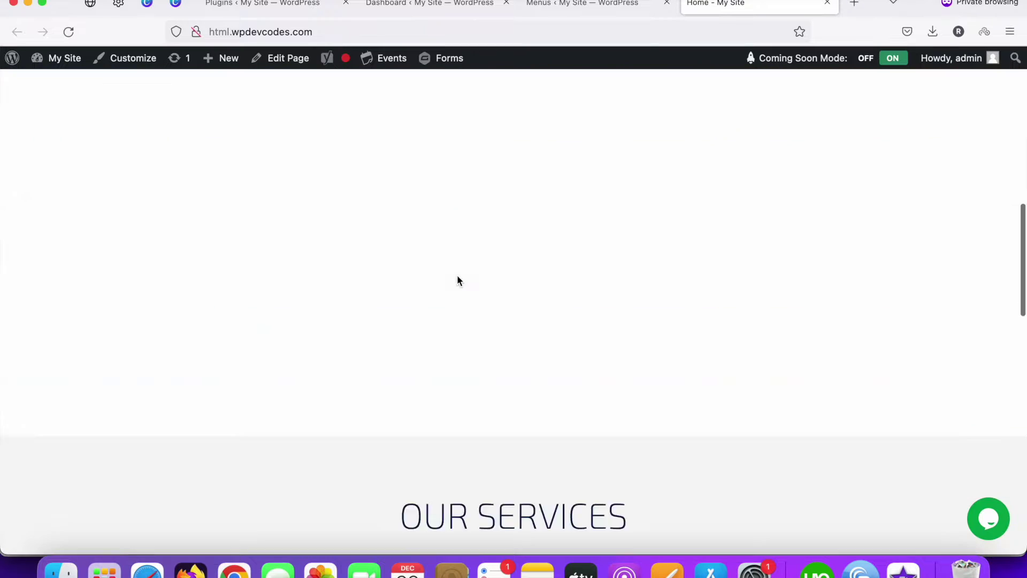
pyautogui.scroll(-15, 459, 281)
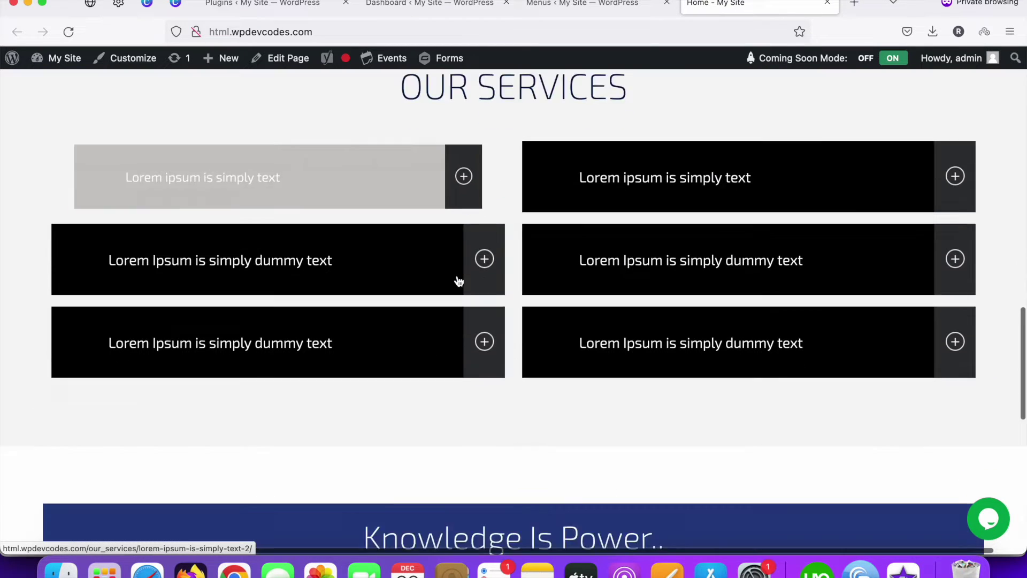
pyautogui.scroll(20, 459, 279)
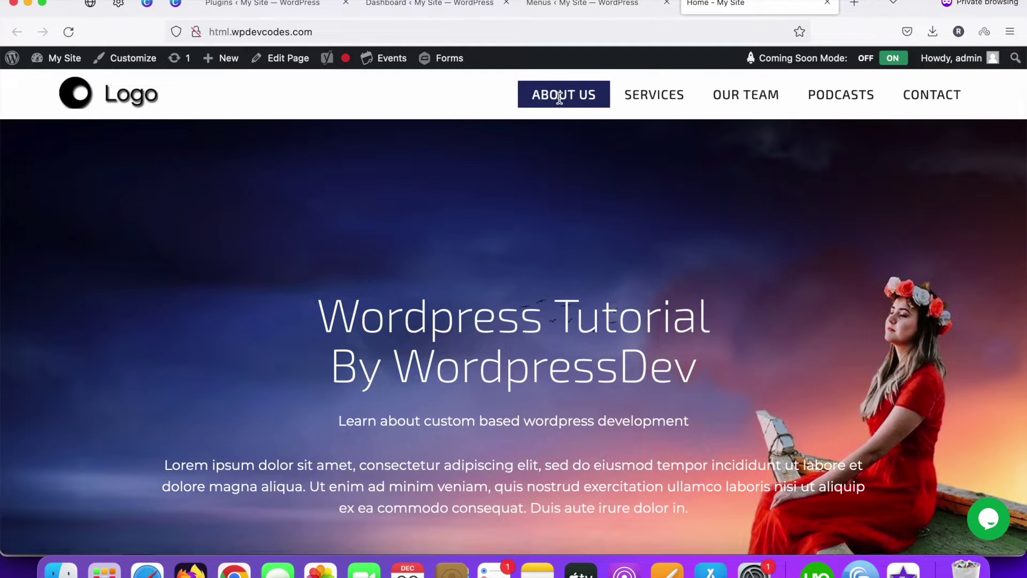
pyautogui.scroll(-10, 511, 183)
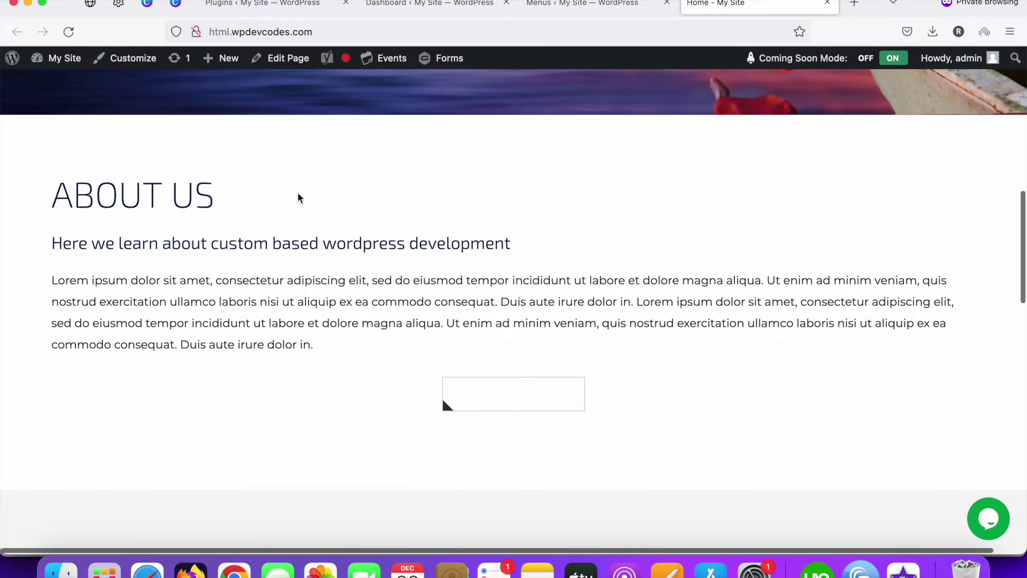
pyautogui.scroll(10, 545, 195)
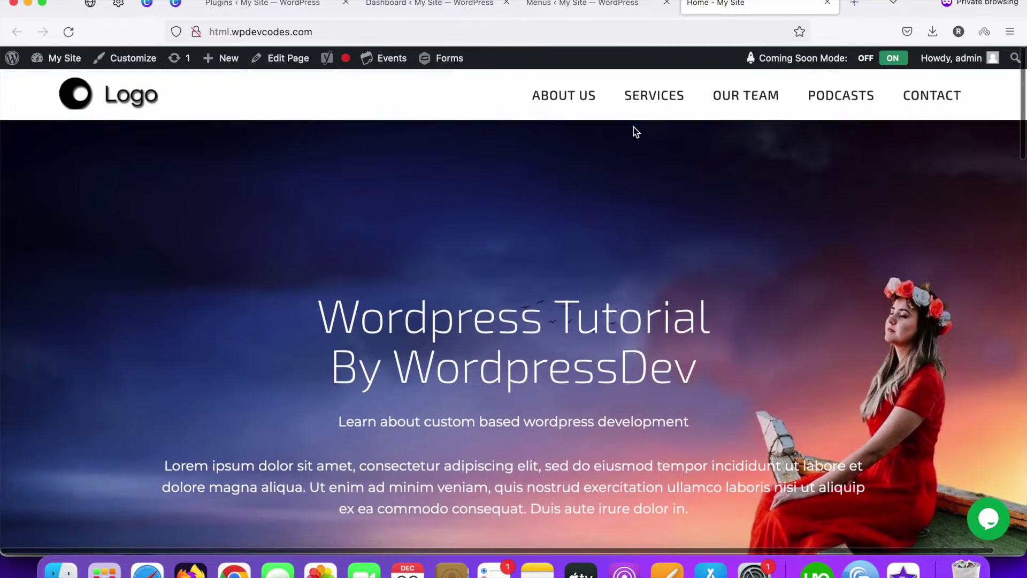
pyautogui.click(659, 95)
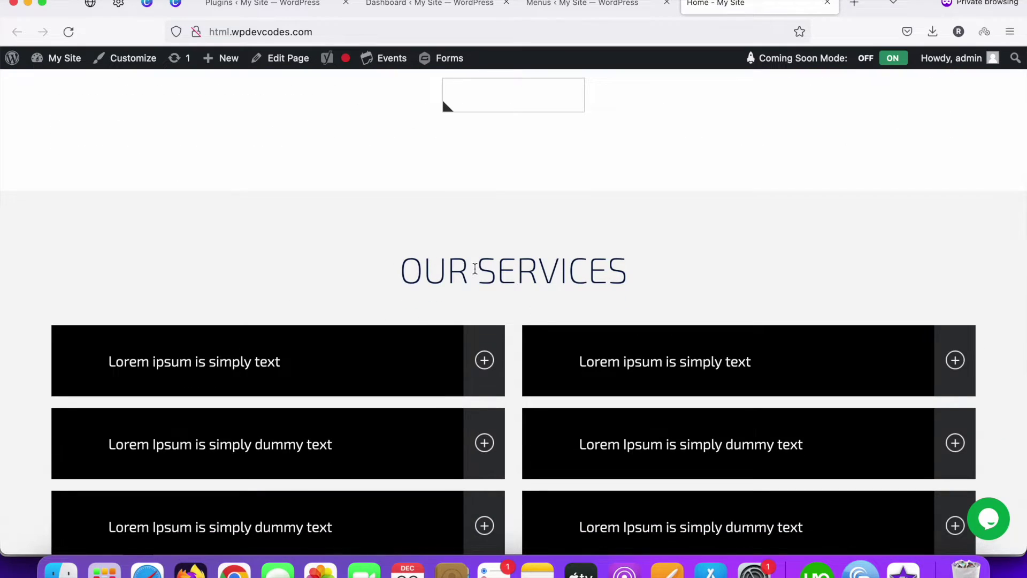
pyautogui.scroll(10, 475, 268)
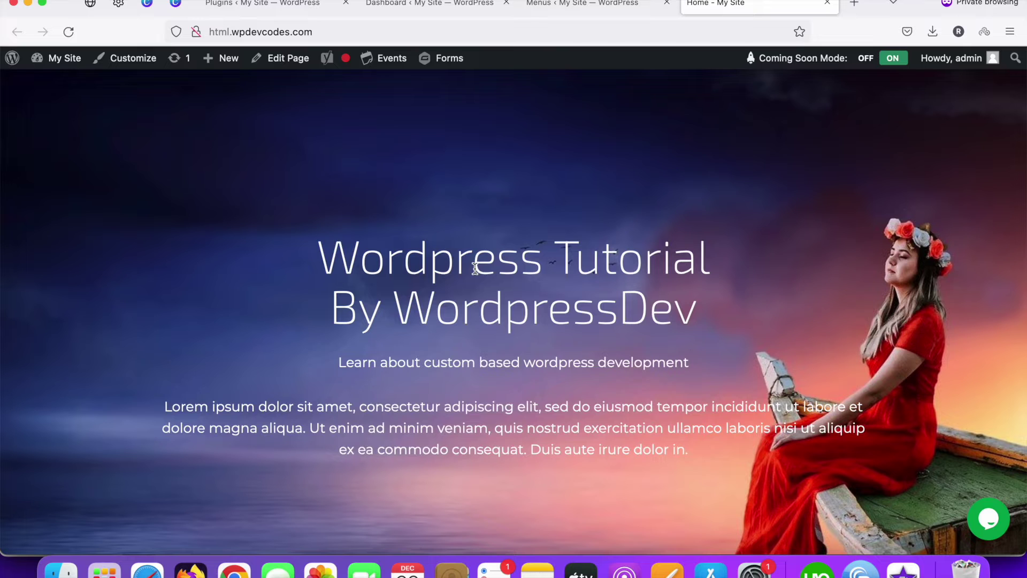
pyautogui.scroll(-8, 465, 271)
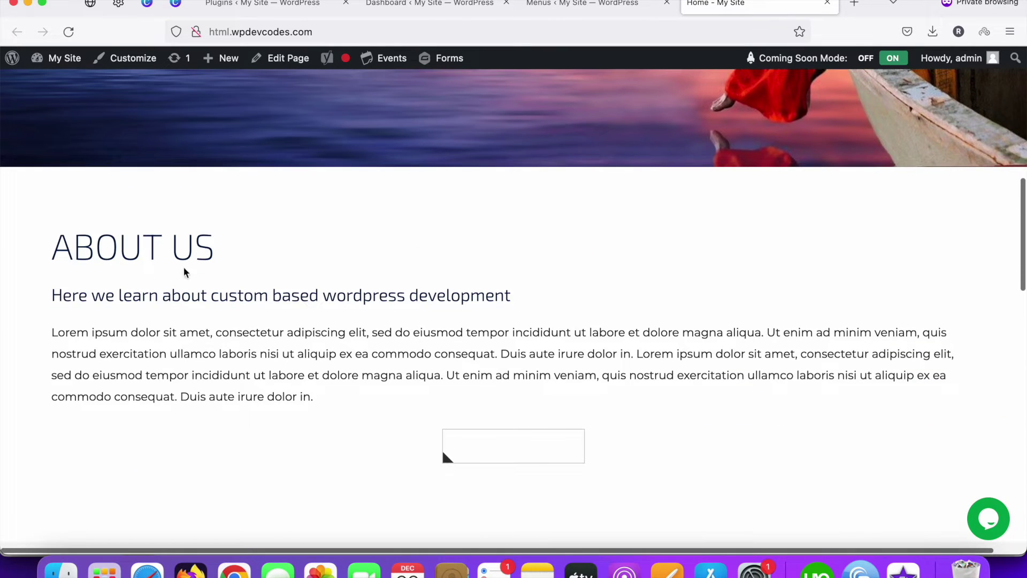
# Inspect the About Us heading and select the section.aboutsec element in the Inspector
pyautogui.rightClick(123, 206)
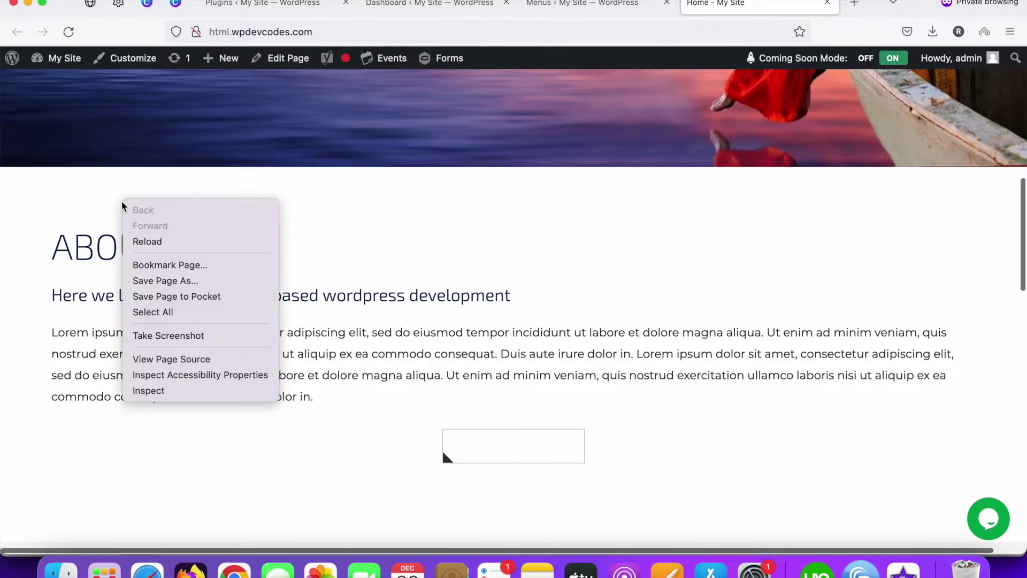
pyautogui.click(172, 391)
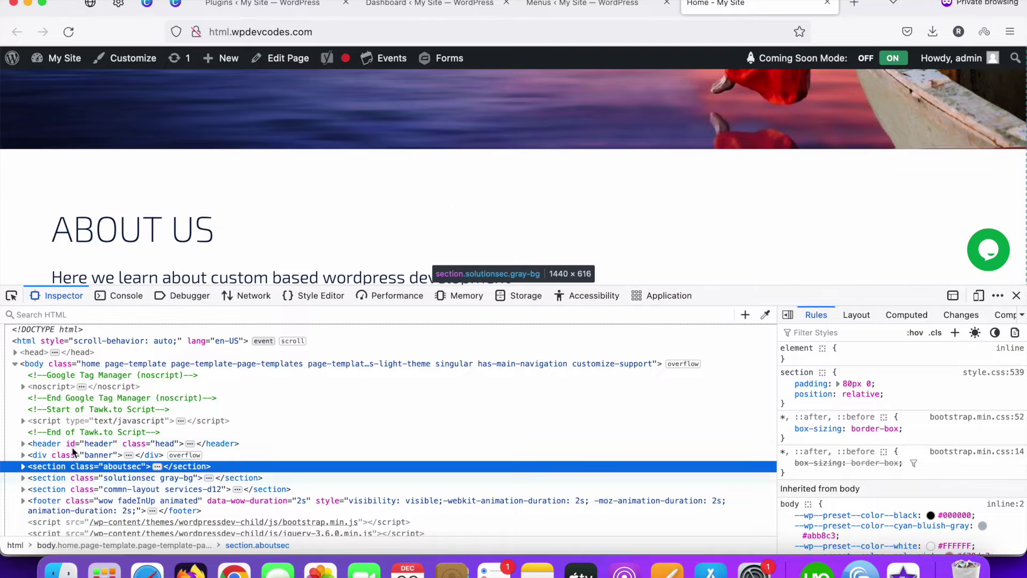
pyautogui.click(59, 465)
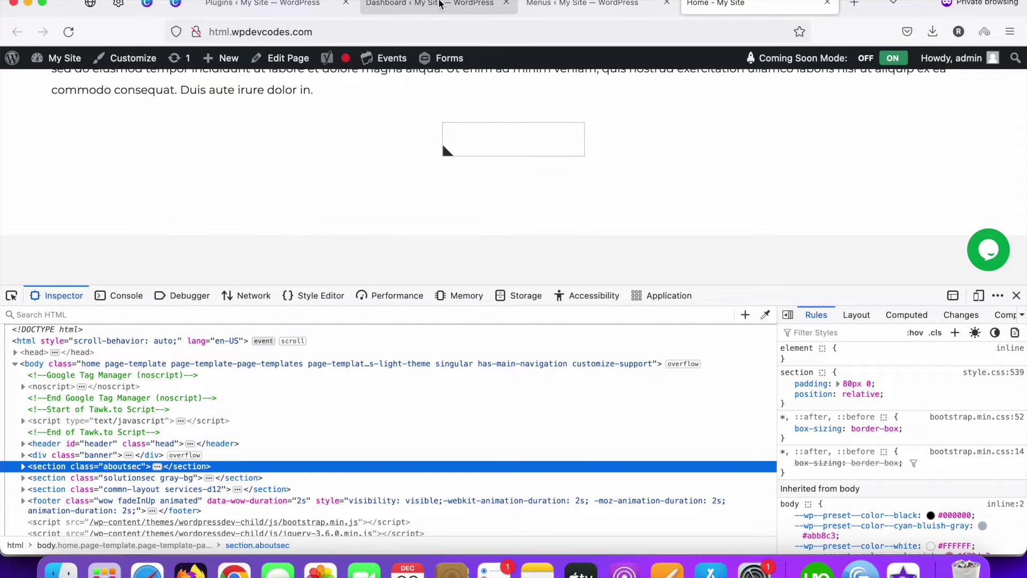
# Go to the WordPress dashboard, open the WPIDE file manager and dismiss the Notices panel
pyautogui.click(427, 5)
pyautogui.click(281, 7)
pyautogui.click(373, 10)
pyautogui.scroll(-3, 248, 236)
pyautogui.scroll(-10, 248, 237)
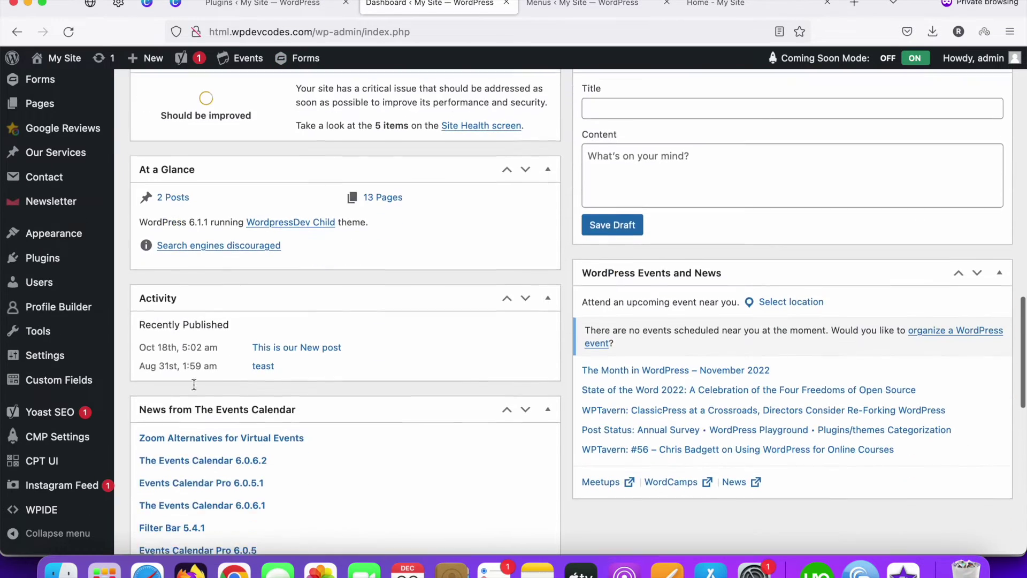
pyautogui.scroll(-1, 193, 383)
pyautogui.click(52, 514)
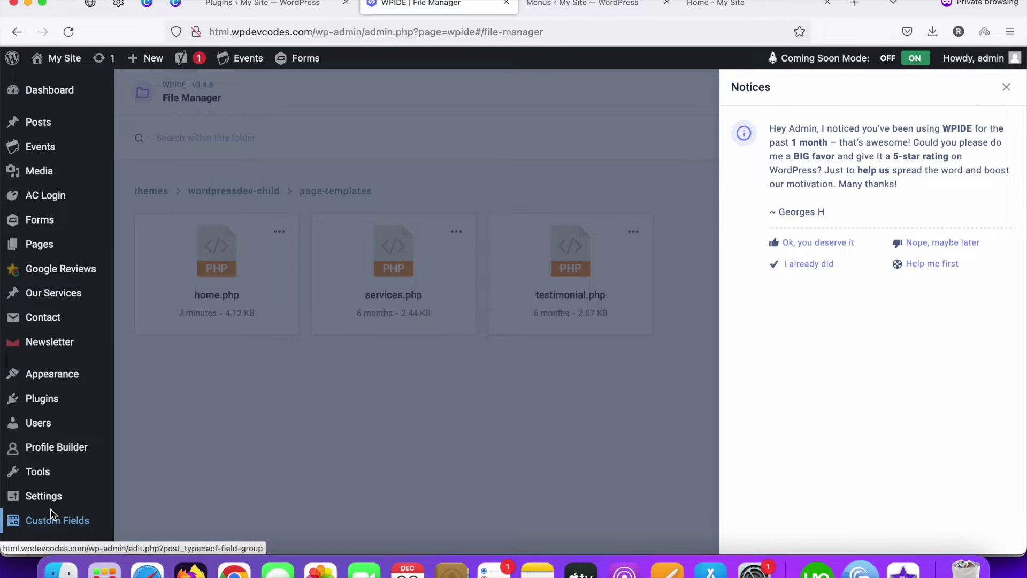
pyautogui.click(477, 445)
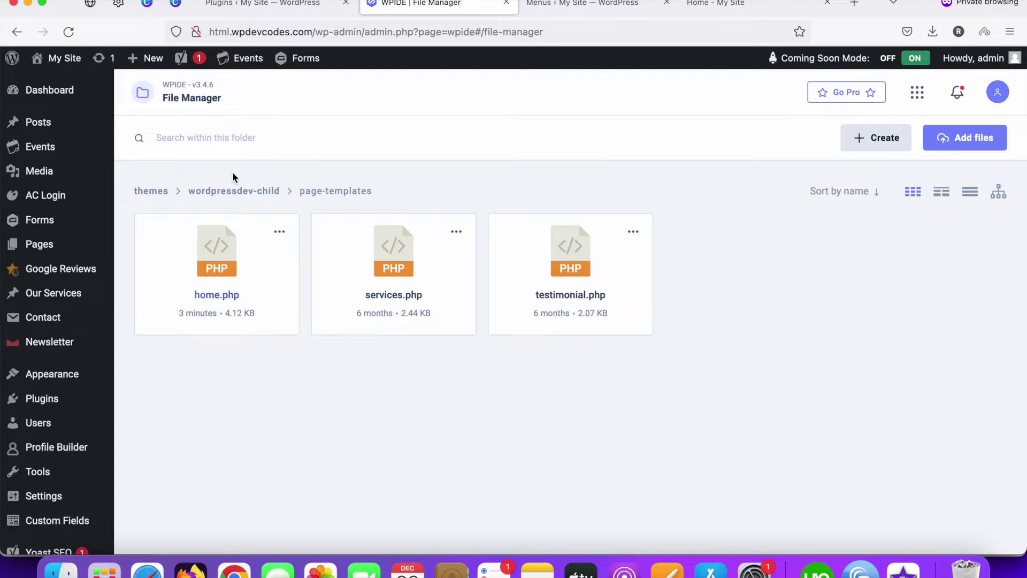
# Browse to themes/wordpressdev-child/page-templates and open home.php in the editor
pyautogui.click(224, 191)
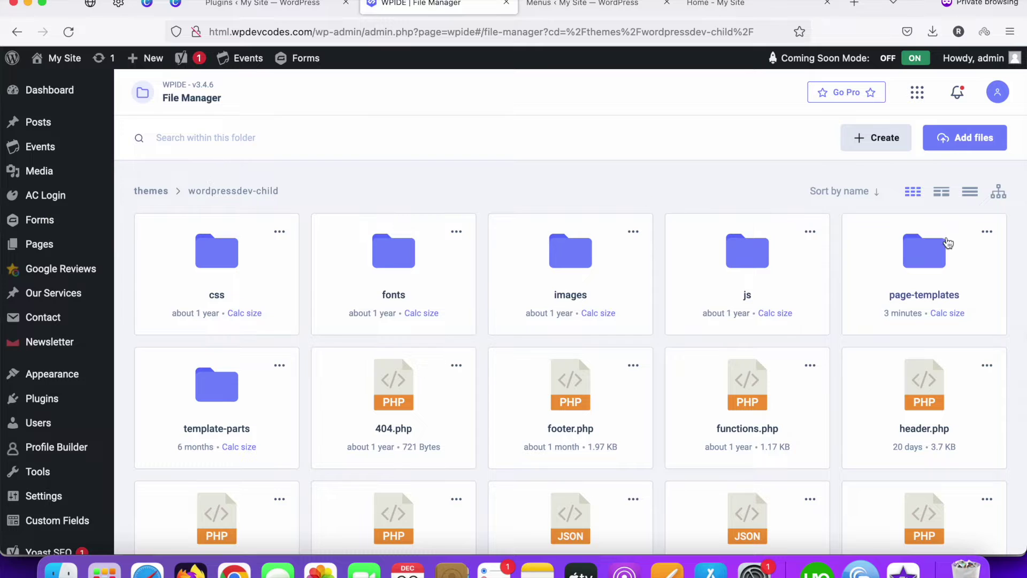
pyautogui.click(929, 266)
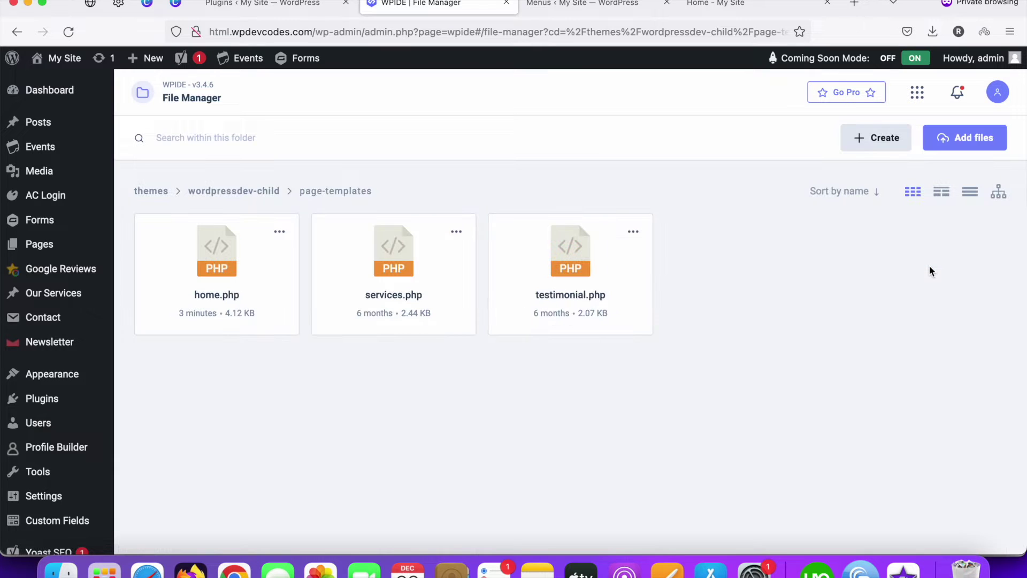
pyautogui.click(216, 268)
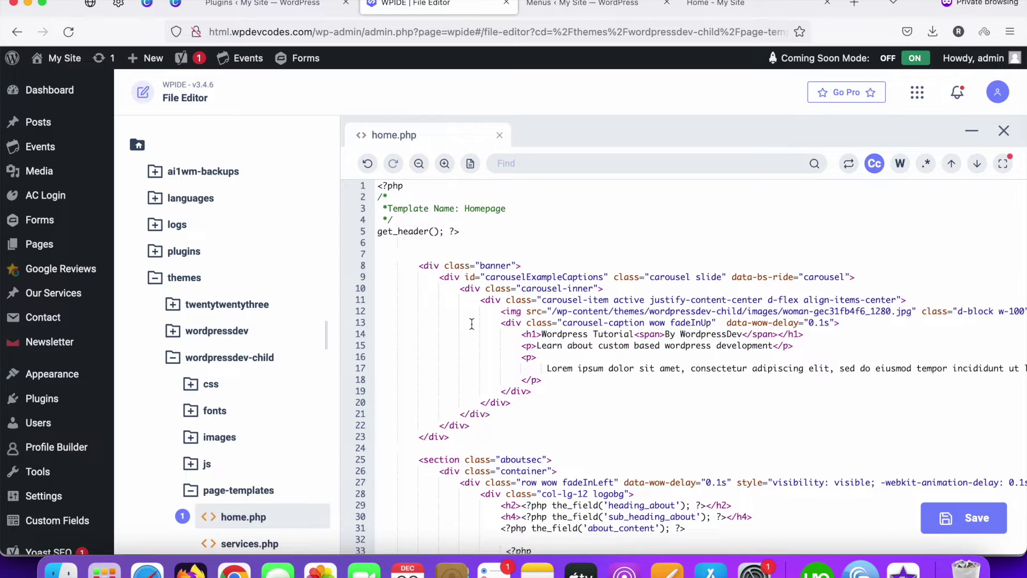
# Add id="about-us" to the <section class="aboutsec"> tag on line 25 of home.php
pyautogui.scroll(-4, 472, 324)
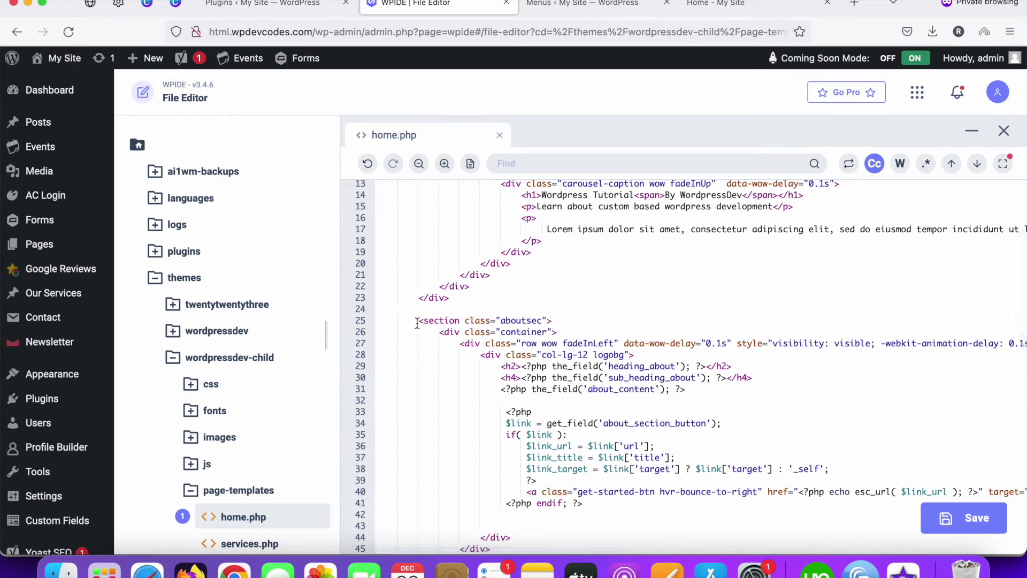
pyautogui.scroll(-2, 422, 316)
pyautogui.click(437, 272)
pyautogui.click(460, 270)
pyautogui.write('id ')
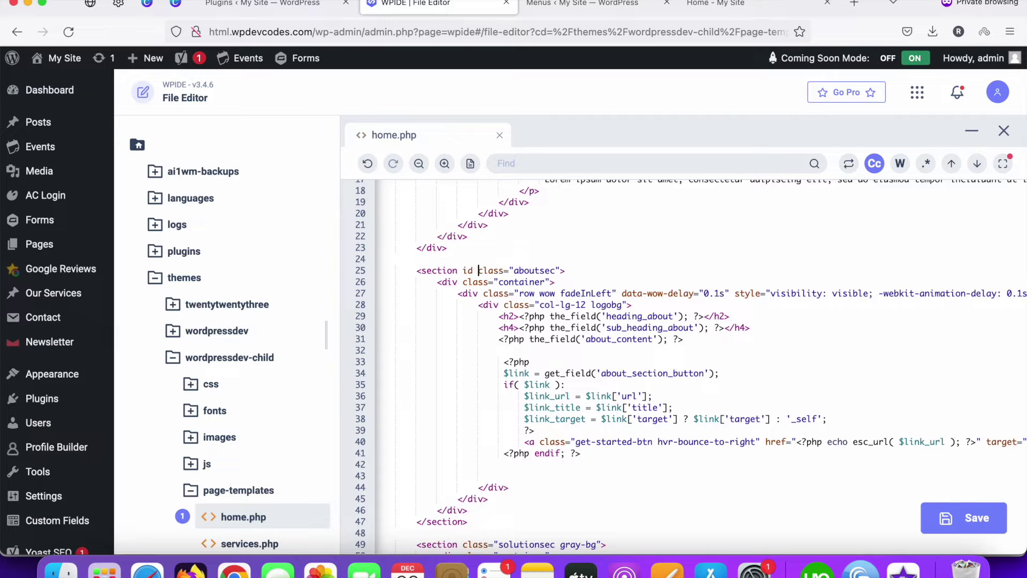
pyautogui.write('=""')
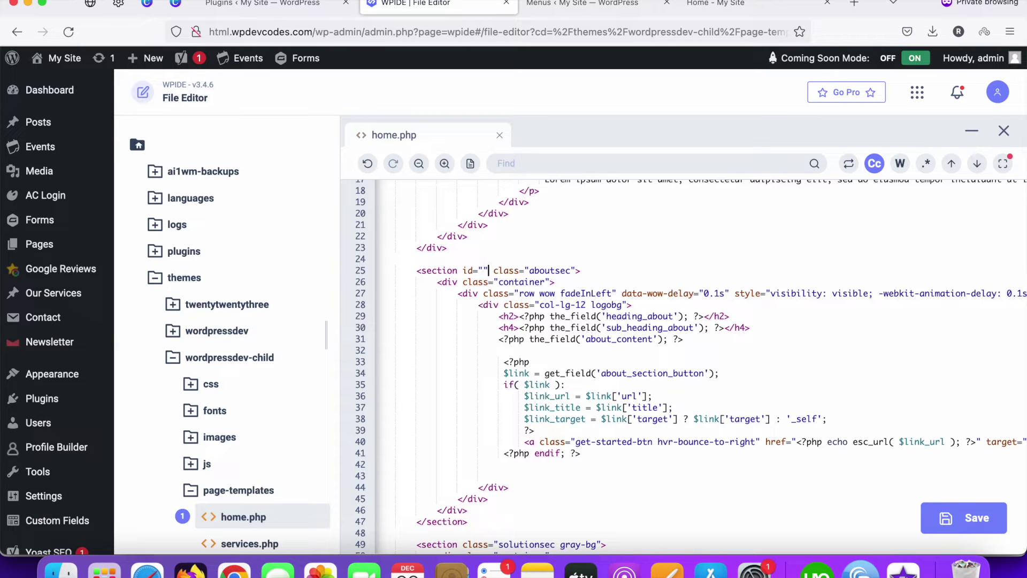
pyautogui.write('about')
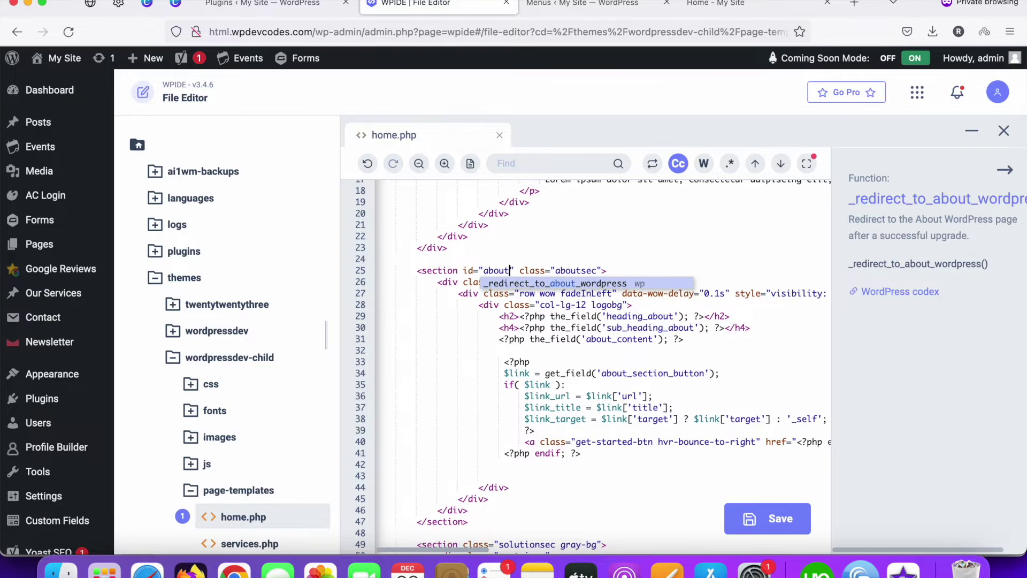
pyautogui.write('-us')
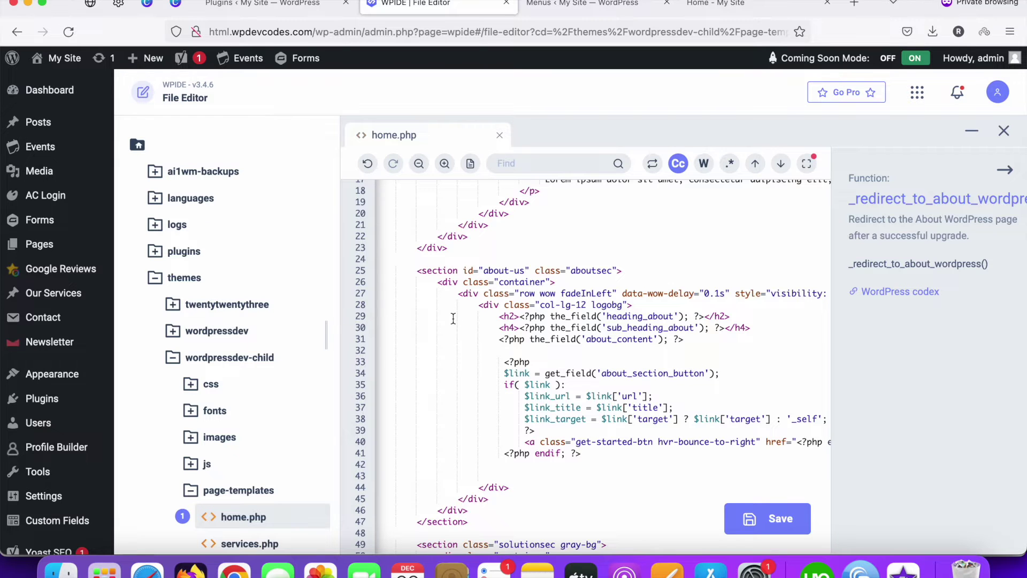
pyautogui.scroll(-6, 450, 331)
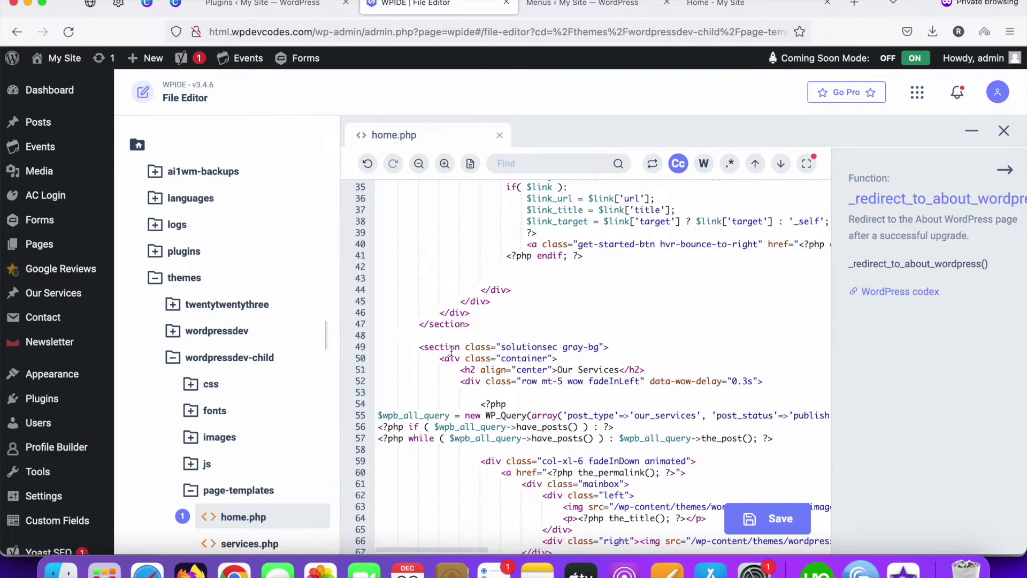
# Add id="our-services" to the solutionsec section tag on line 49 and save home.php
pyautogui.click(461, 347)
pyautogui.write('id=""')
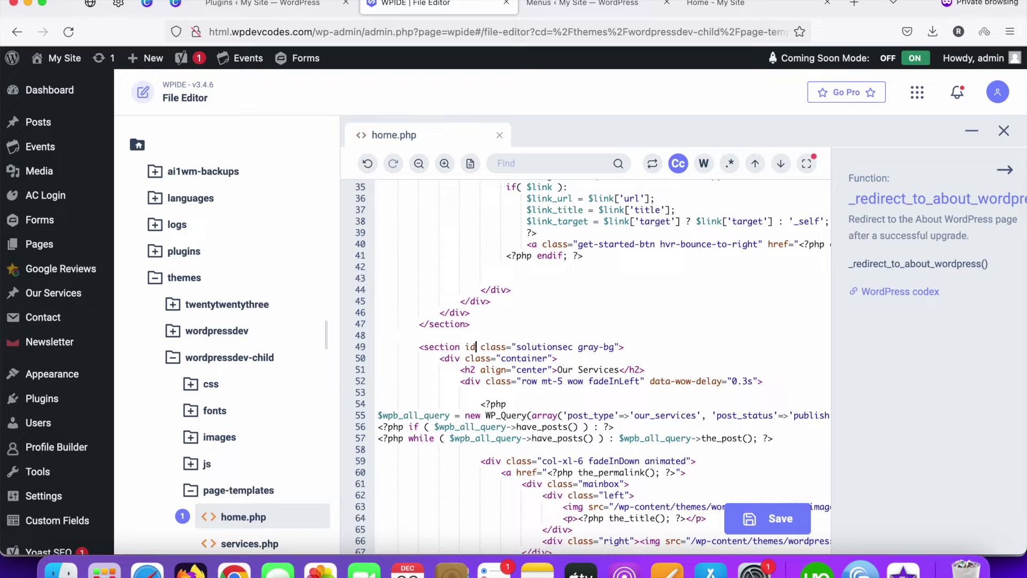
pyautogui.write('our-')
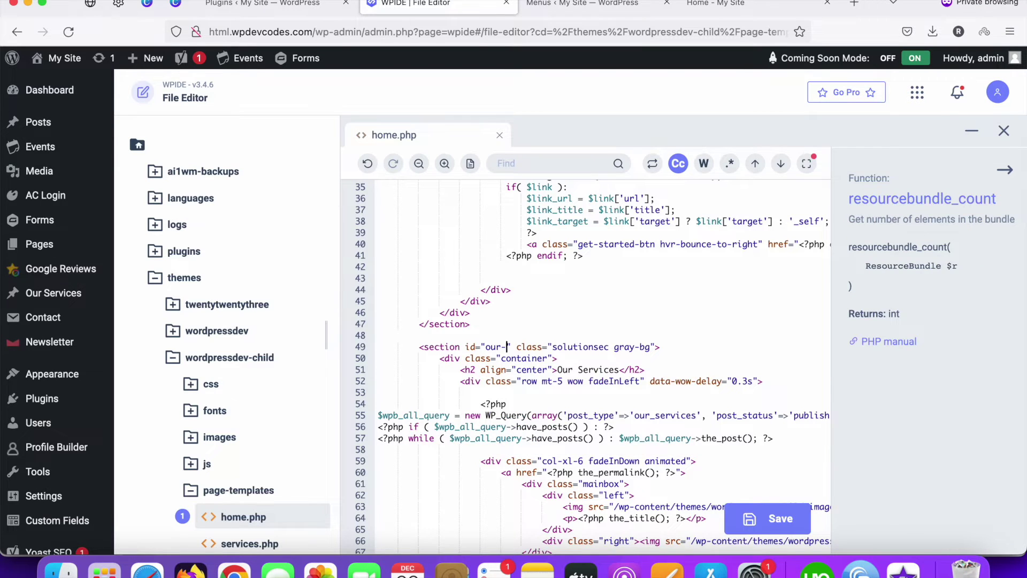
pyautogui.write('services')
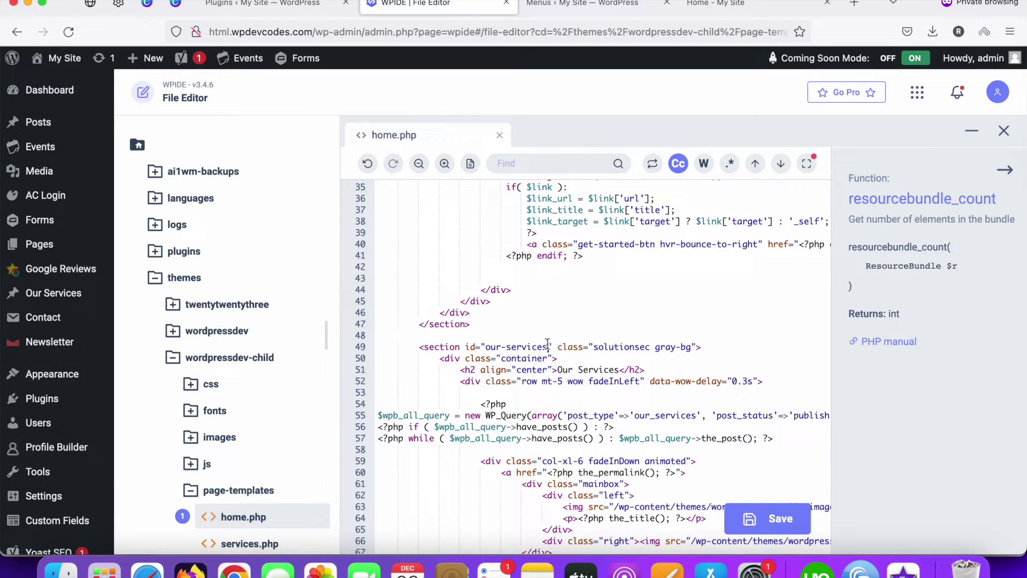
pyautogui.scroll(-2, 535, 346)
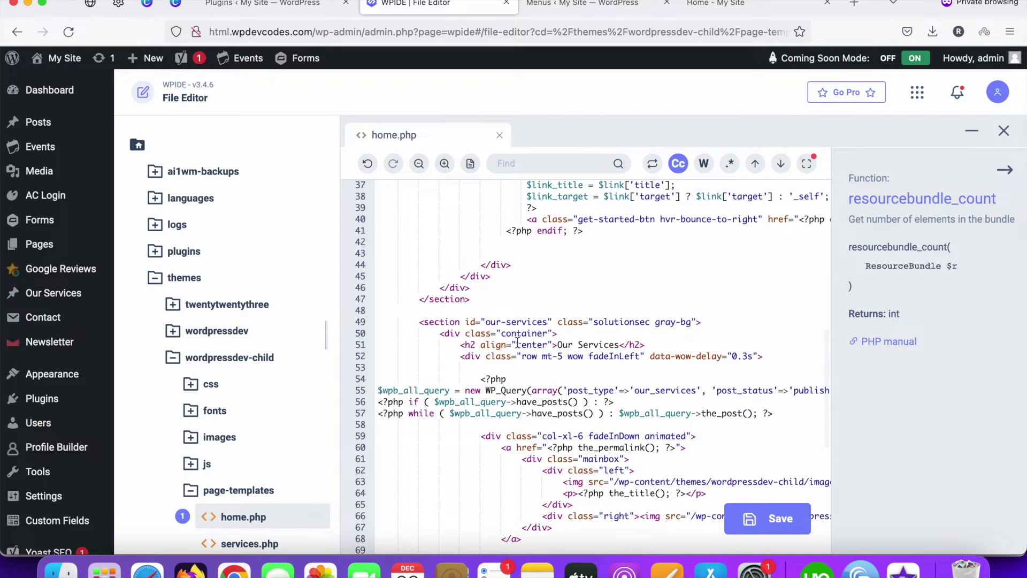
pyautogui.click(775, 527)
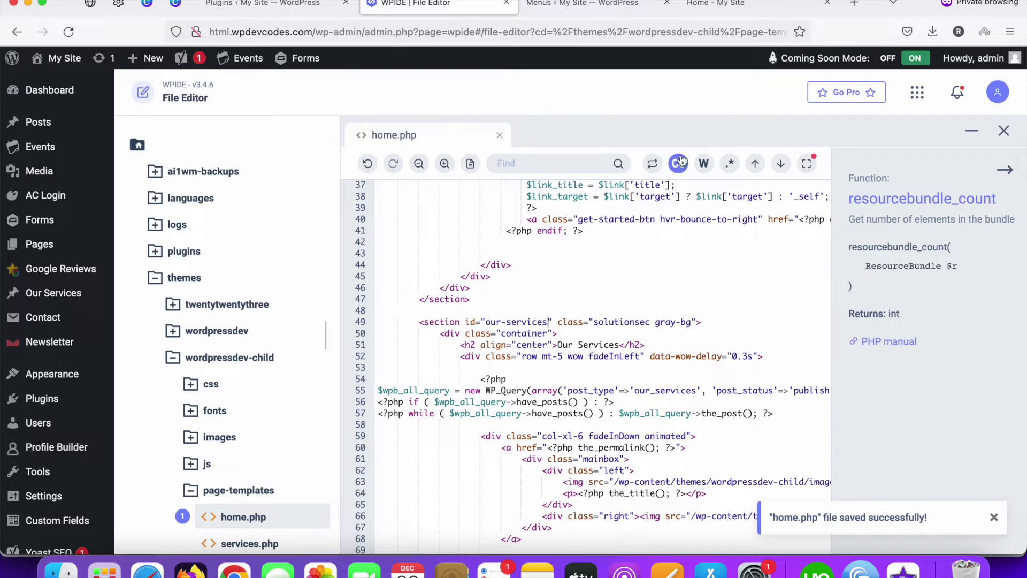
pyautogui.click(574, 11)
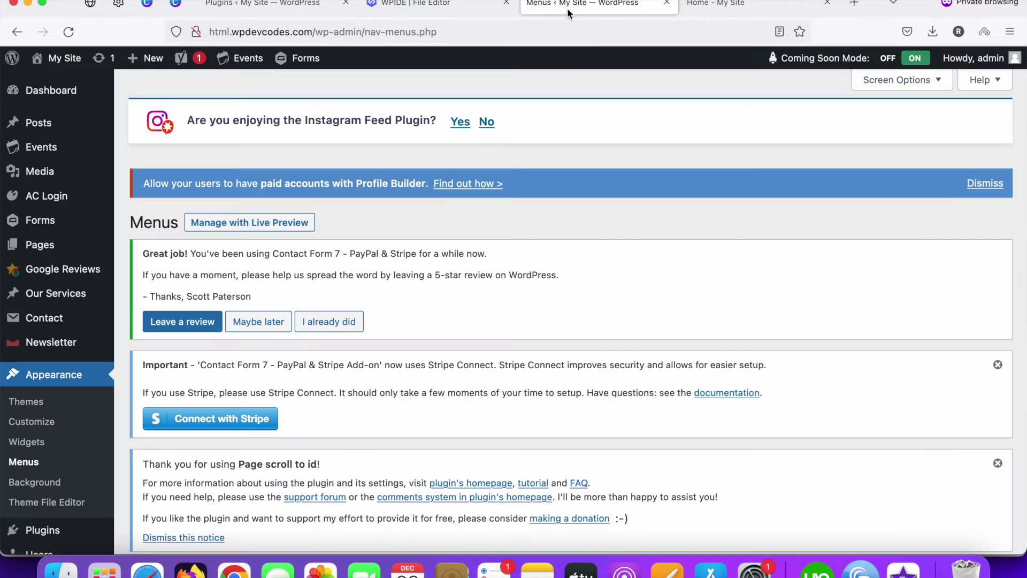
pyautogui.scroll(-5, 240, 327)
pyautogui.scroll(1, 59, 300)
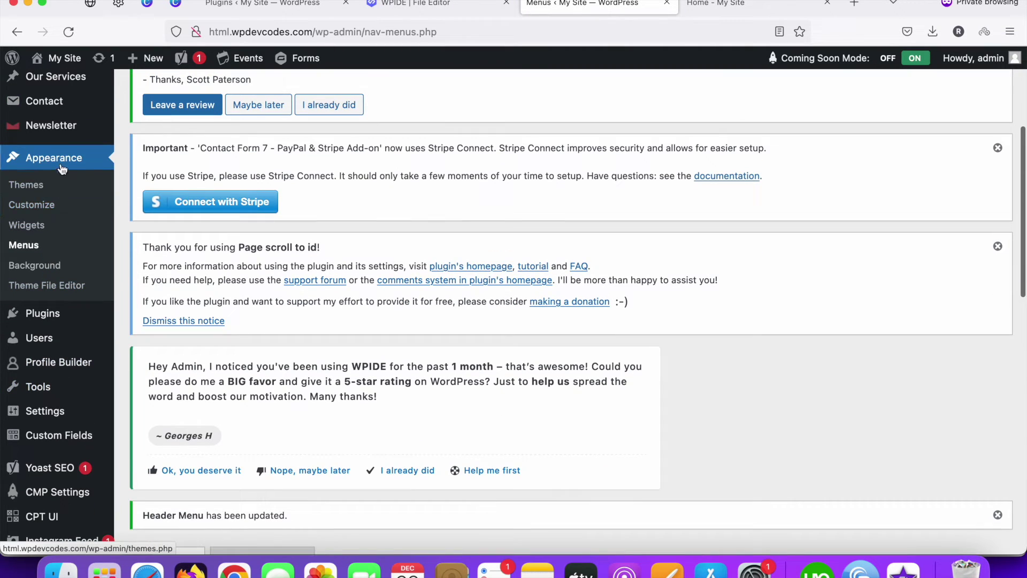
pyautogui.click(34, 247)
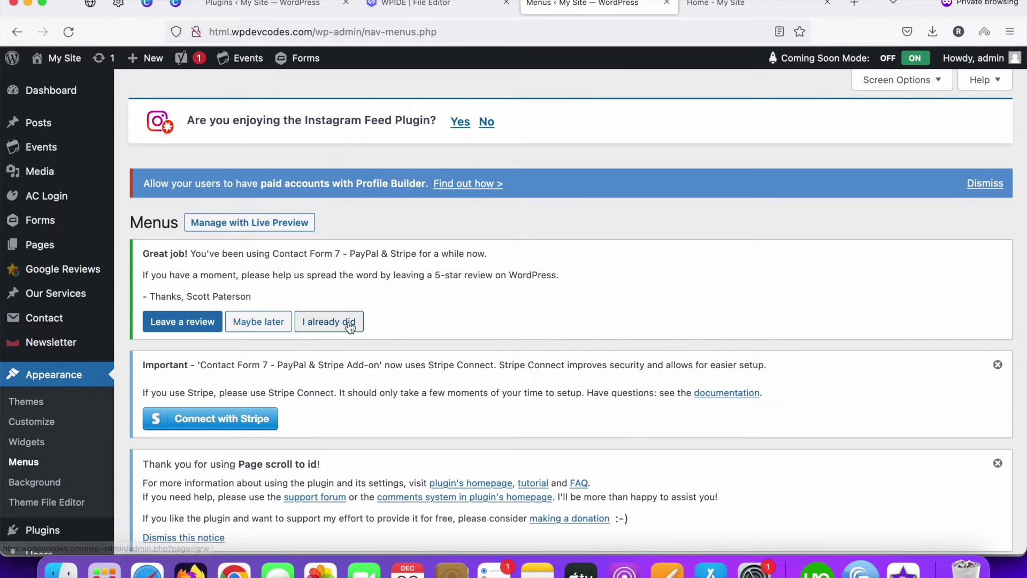
pyautogui.scroll(-10, 374, 318)
pyautogui.scroll(-3, 474, 302)
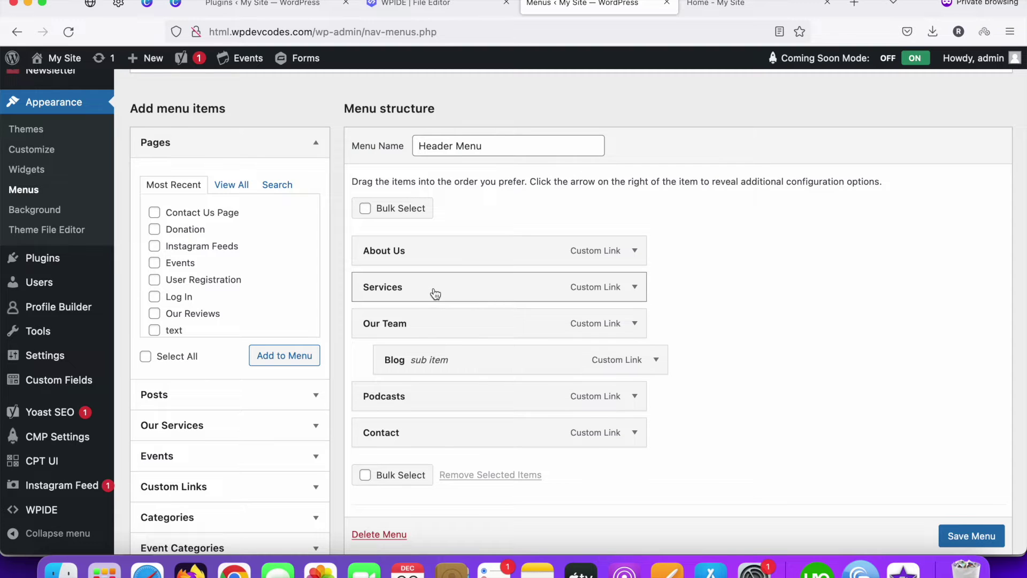
pyautogui.scroll(-4, 256, 329)
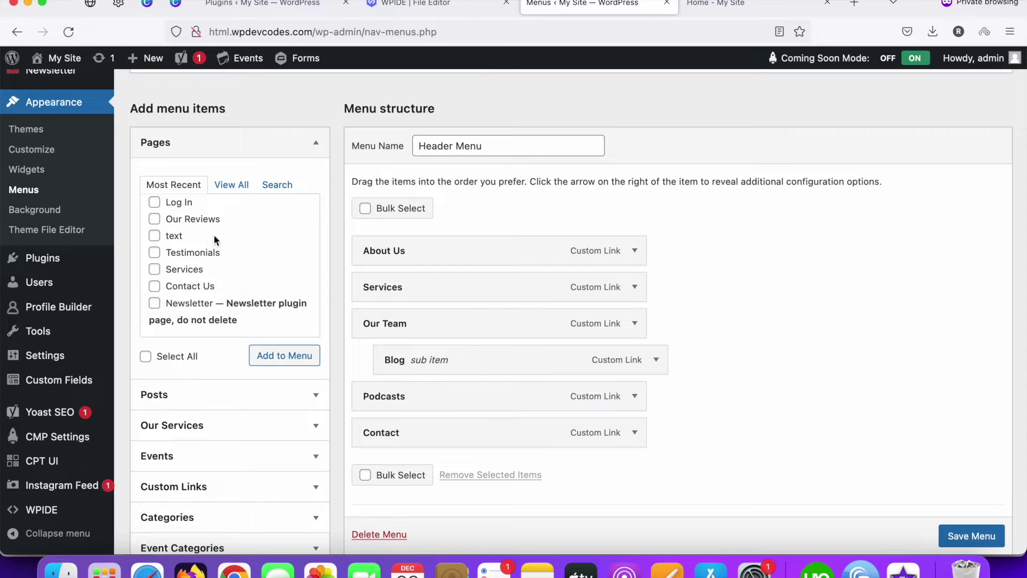
pyautogui.scroll(-2, 230, 438)
pyautogui.scroll(-5, 230, 438)
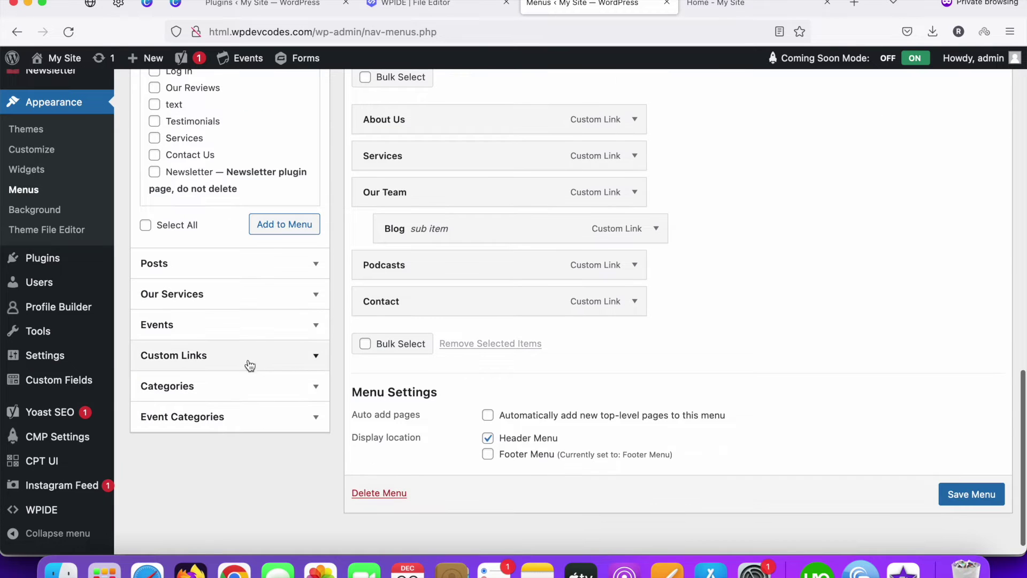
pyautogui.click(248, 364)
pyautogui.scroll(5, 248, 366)
pyautogui.click(210, 341)
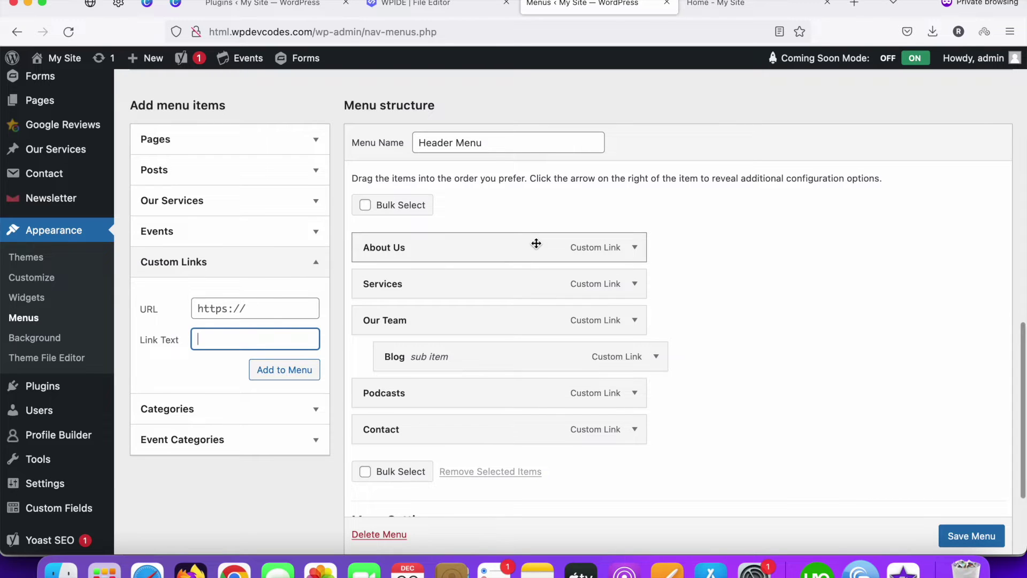
pyautogui.click(635, 249)
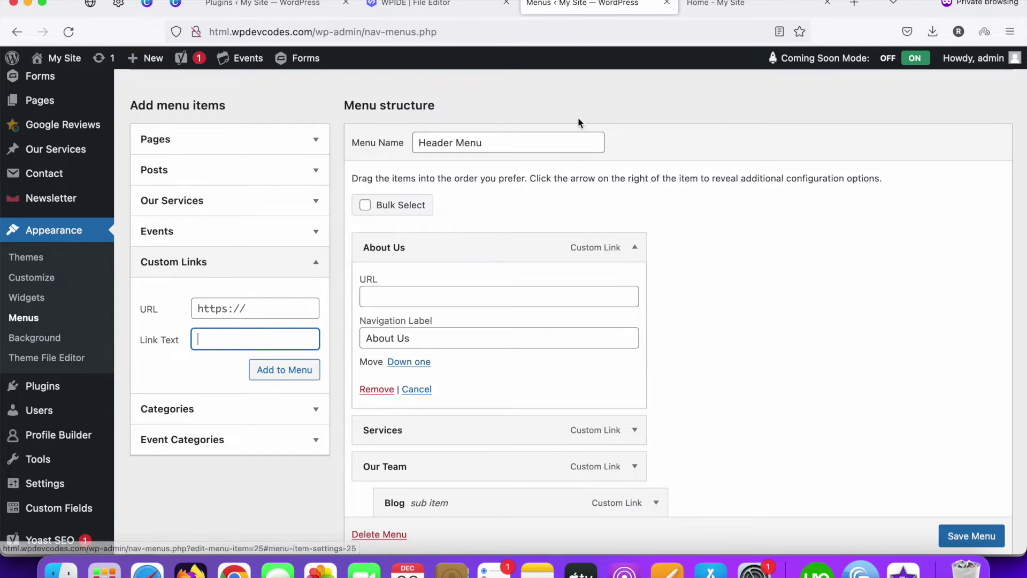
pyautogui.click(407, 5)
# Copy the about-us id from home.php and set the About Us menu link URL to #about-us
pyautogui.scroll(10, 448, 339)
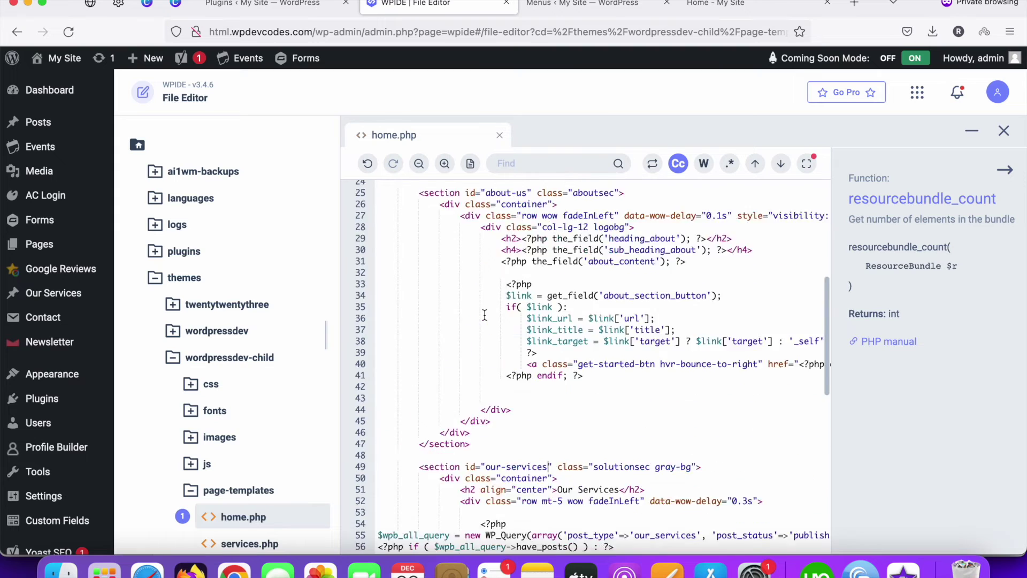
pyautogui.moveTo(485, 413); pyautogui.dragTo(527, 414)
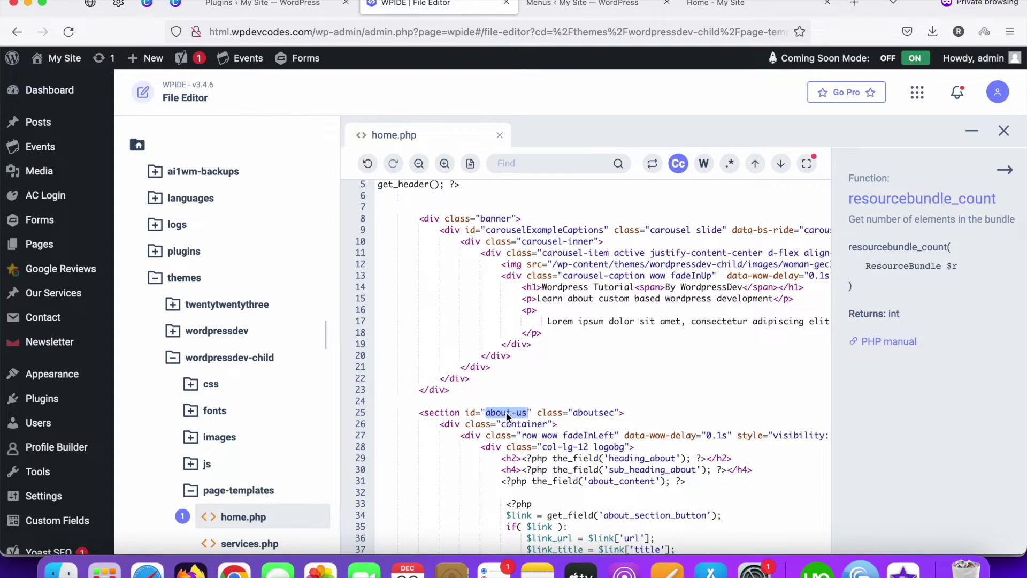
pyautogui.rightClick(506, 412)
pyautogui.click(528, 430)
pyautogui.click(580, 4)
pyautogui.click(408, 300)
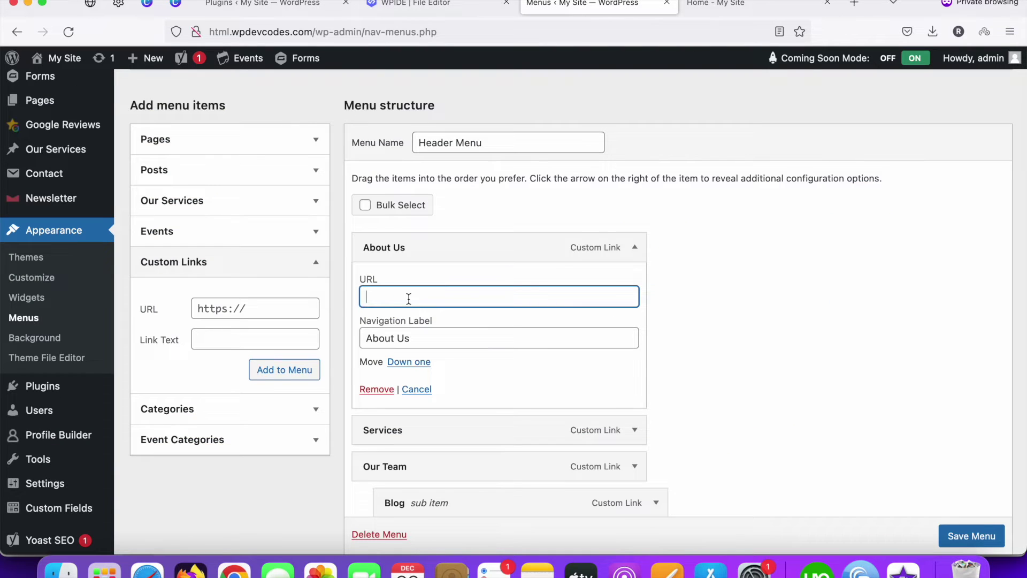
pyautogui.write('#')
pyautogui.press('super+v')
pyautogui.click(634, 248)
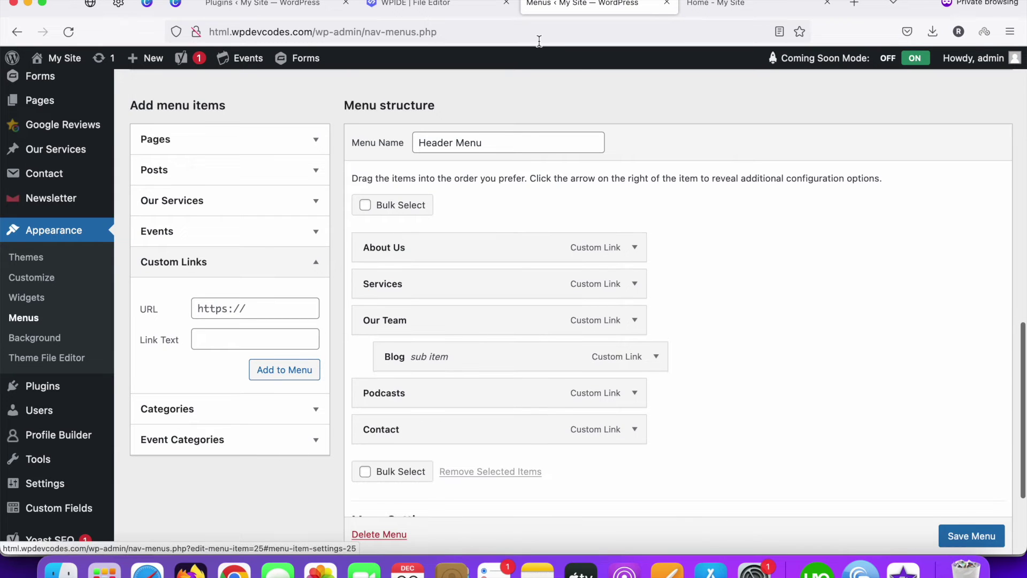
# Copy the our-services id, set the Services link URL to #our-services, and save the Header Menu
pyautogui.click(438, 4)
pyautogui.scroll(-1, 396, 402)
pyautogui.scroll(-5, 396, 402)
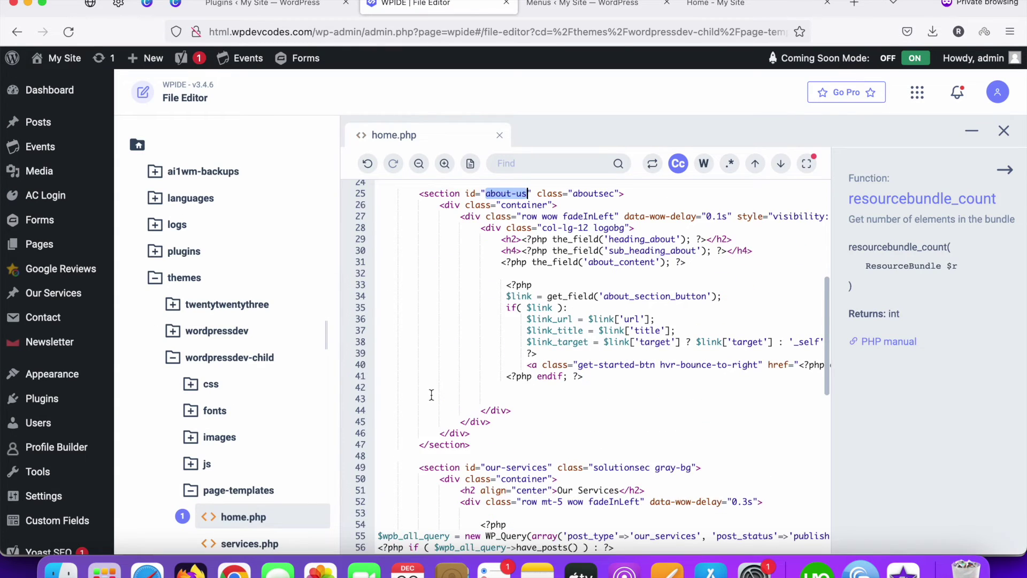
pyautogui.moveTo(496, 401); pyautogui.dragTo(548, 401)
pyautogui.rightClick(524, 402)
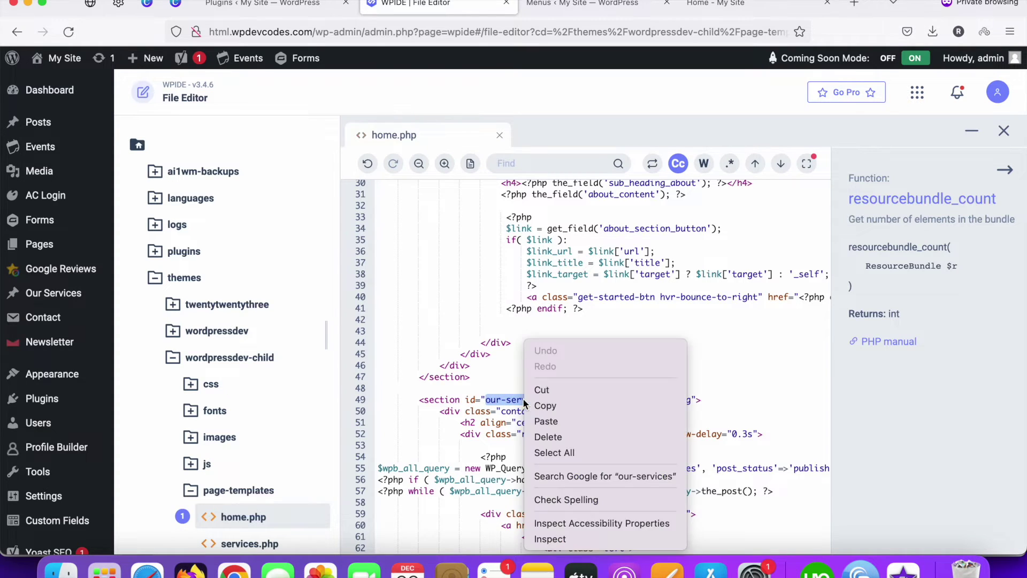
pyautogui.click(545, 406)
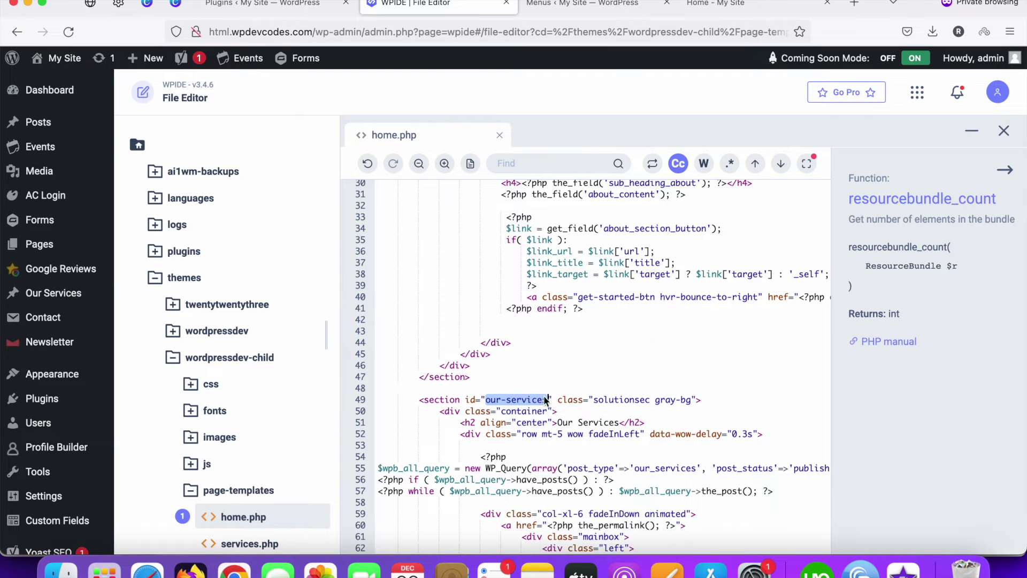
pyautogui.click(585, 6)
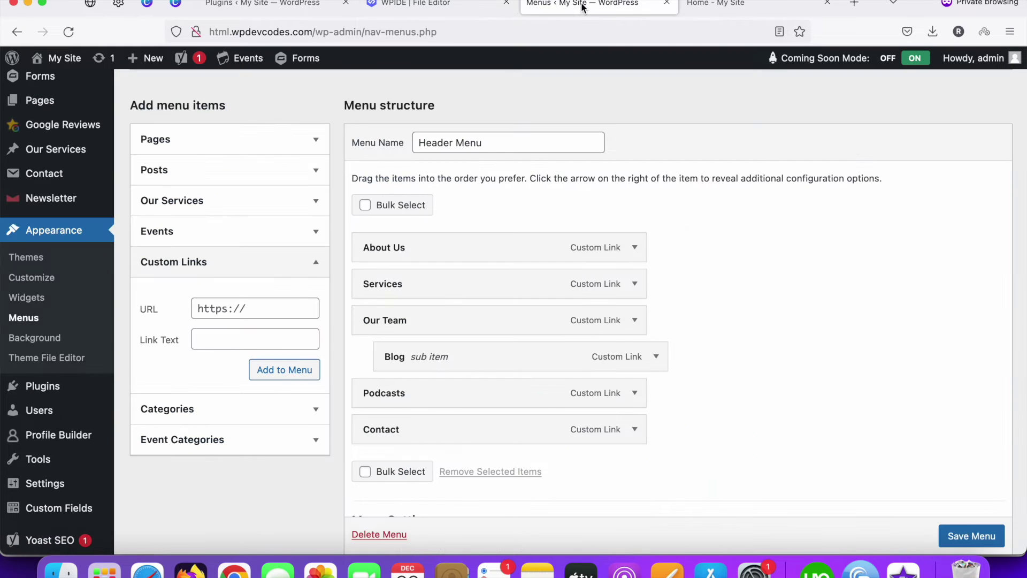
pyautogui.click(633, 287)
pyautogui.click(478, 335)
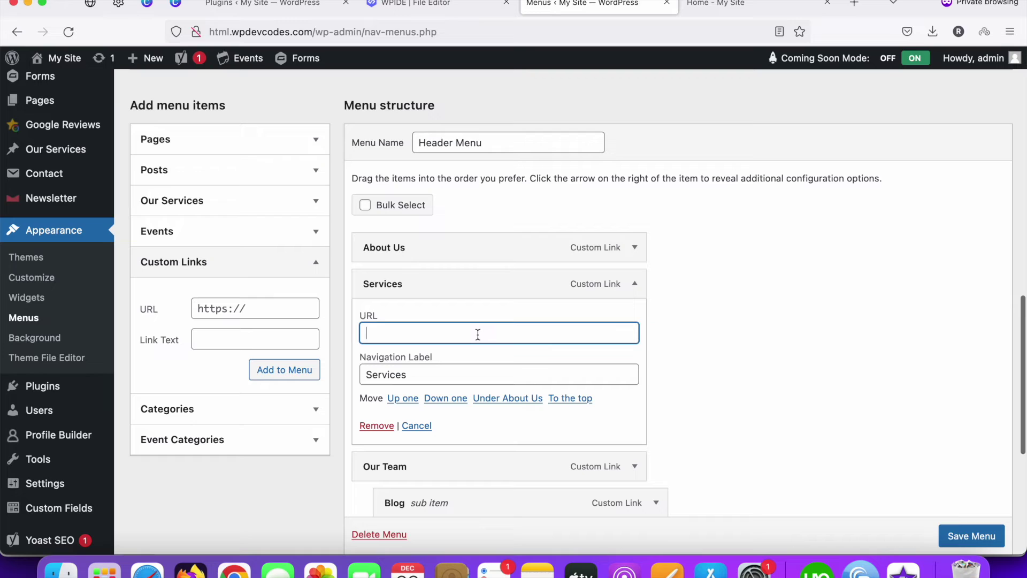
pyautogui.write('#')
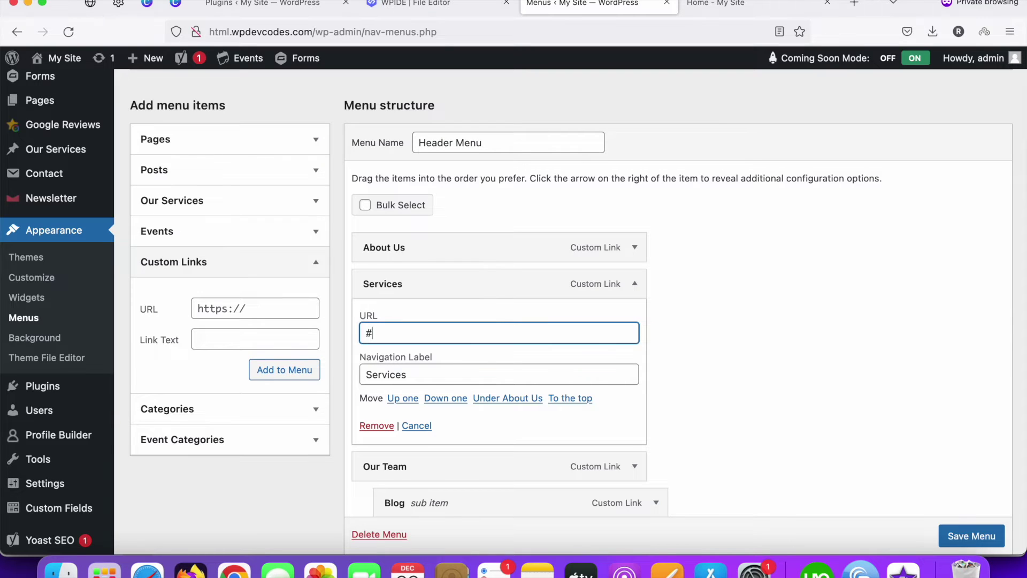
pyautogui.press('super+v')
pyautogui.click(634, 285)
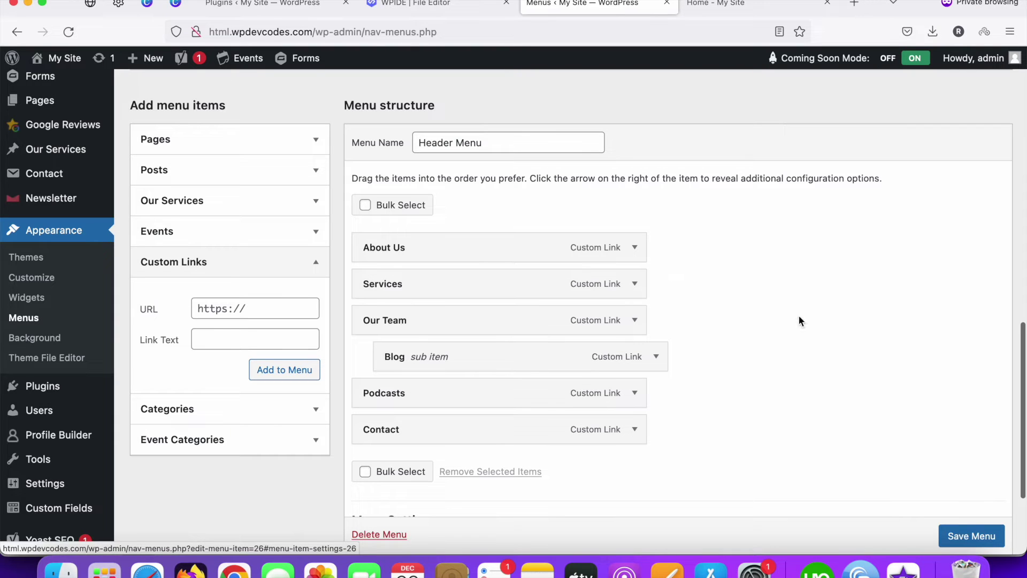
pyautogui.scroll(-1, 963, 530)
pyautogui.click(963, 532)
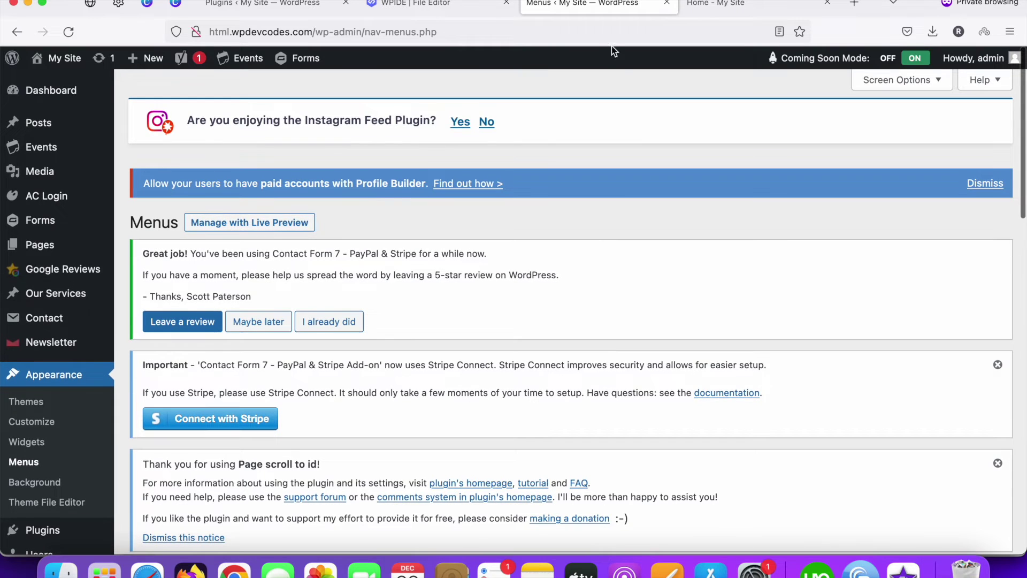
# Go to Plugins > Add New and search the plugin directory for 'scroll to page id'
pyautogui.click(291, 4)
pyautogui.scroll(-5, 301, 246)
pyautogui.scroll(1, 268, 246)
pyautogui.scroll(3, 245, 248)
pyautogui.click(41, 442)
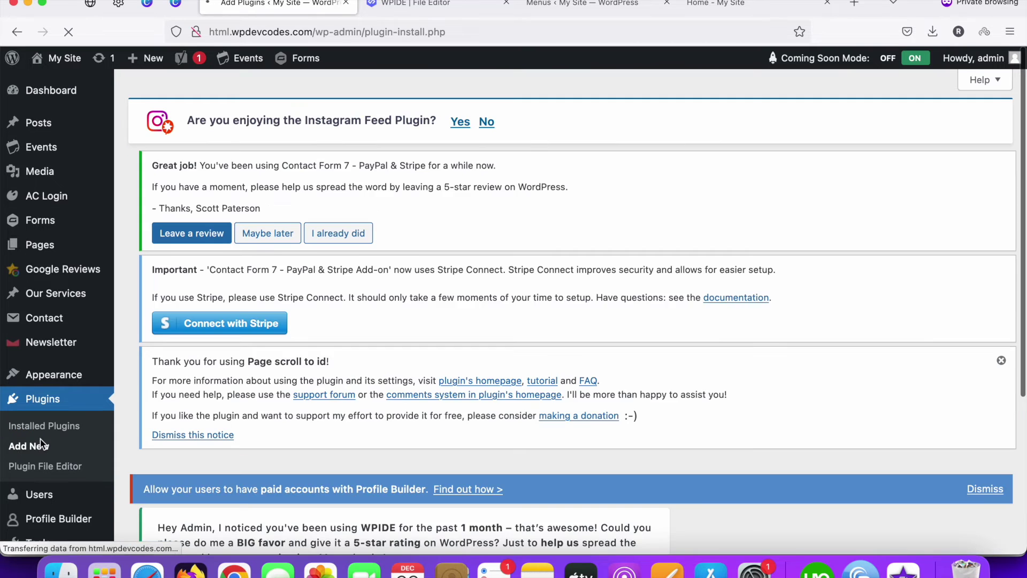
pyautogui.scroll(-10, 455, 340)
pyautogui.scroll(1, 456, 341)
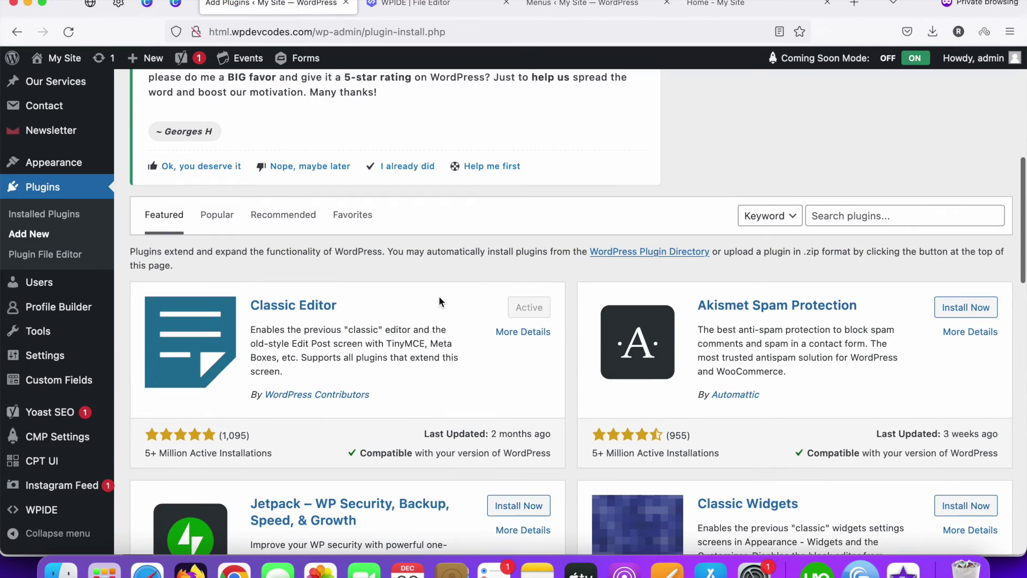
pyautogui.click(840, 218)
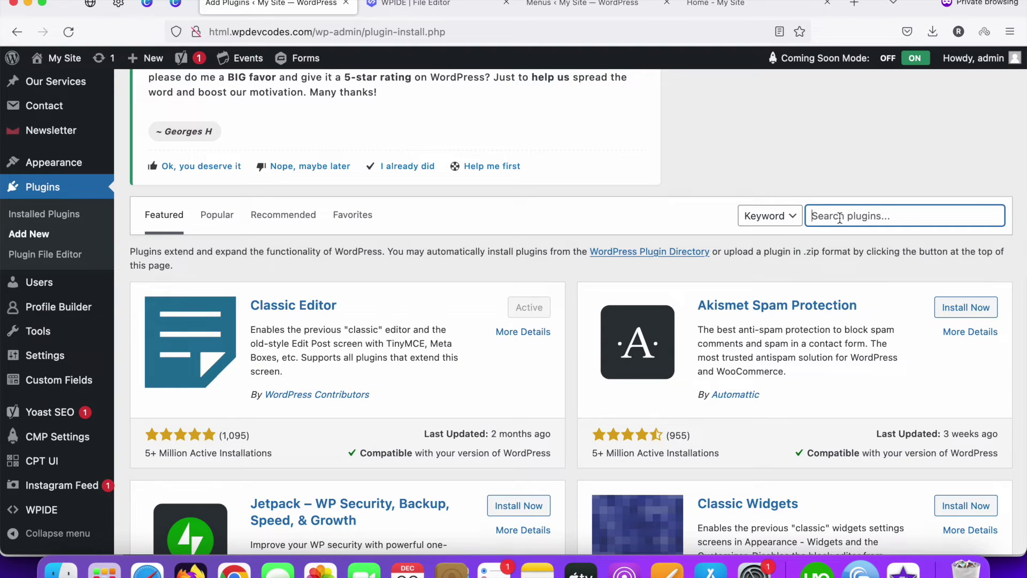
pyautogui.write('scroll to page id')
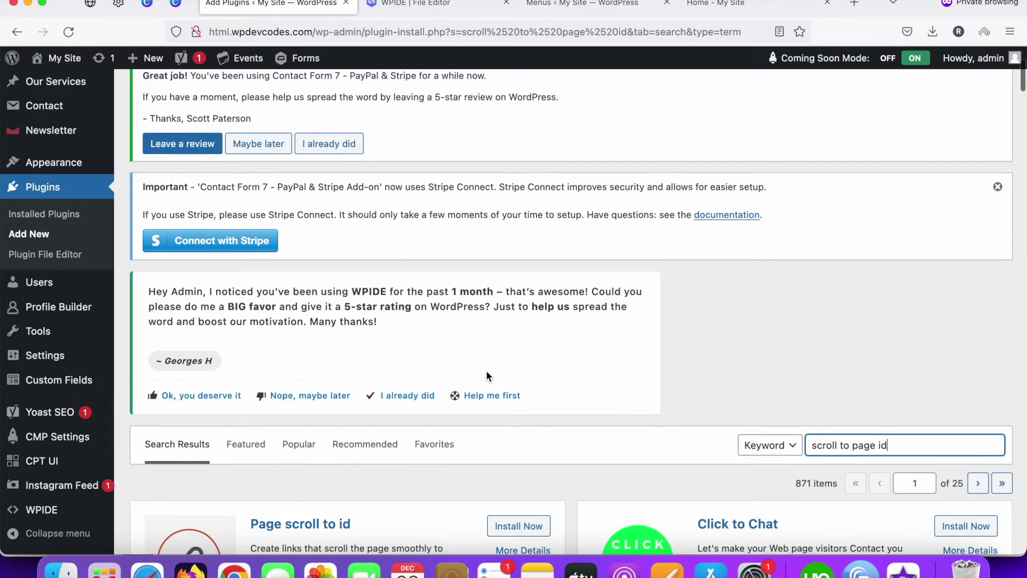
# Install and activate the Page scroll to id plugin from the search results
pyautogui.scroll(-3, 486, 371)
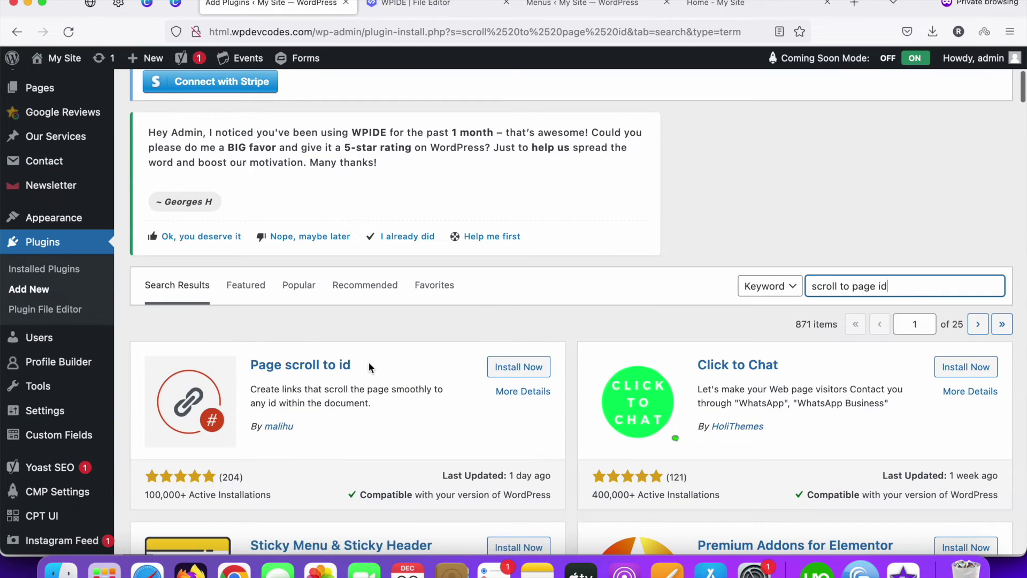
pyautogui.scroll(-2, 444, 365)
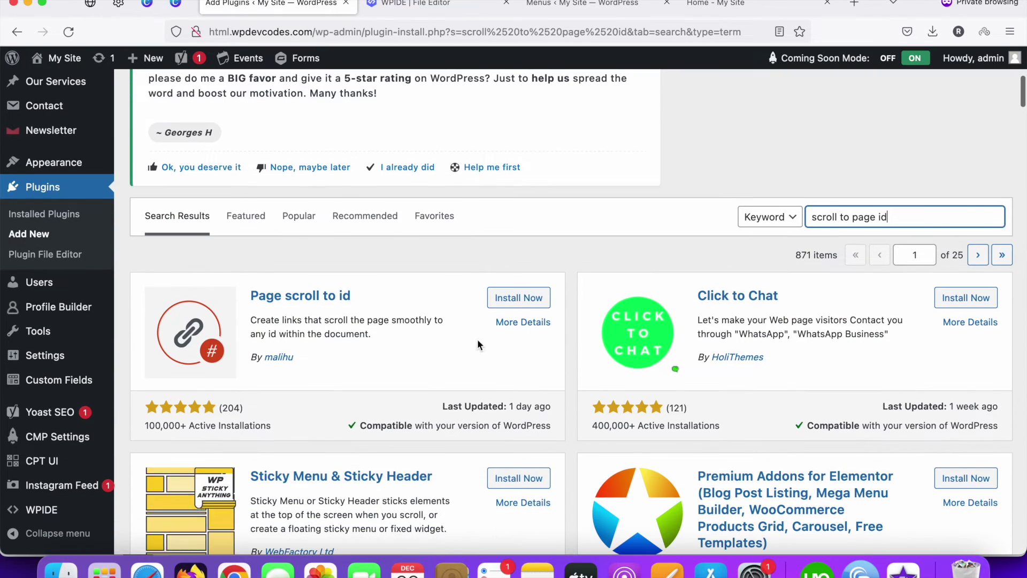
pyautogui.click(518, 299)
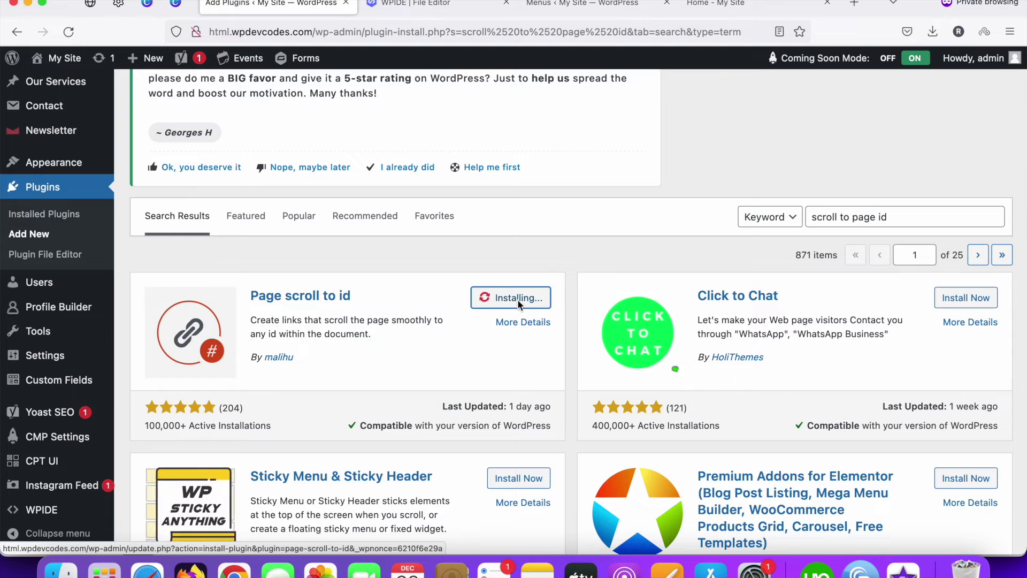
pyautogui.click(518, 304)
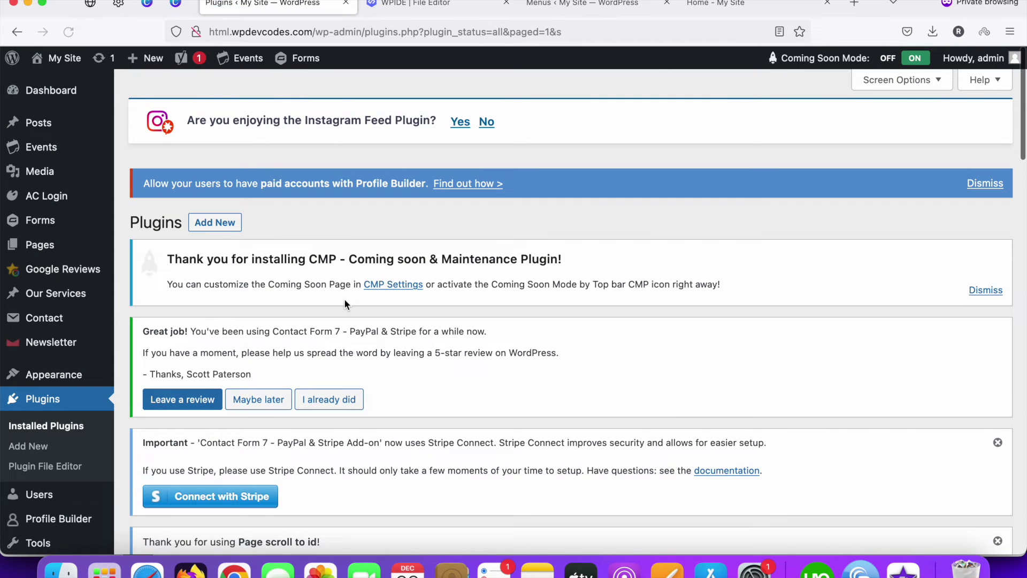
pyautogui.scroll(-5, 295, 305)
# Open Settings > Page scroll to id and change the Offset from 0 to 50
pyautogui.moveTo(40, 355)
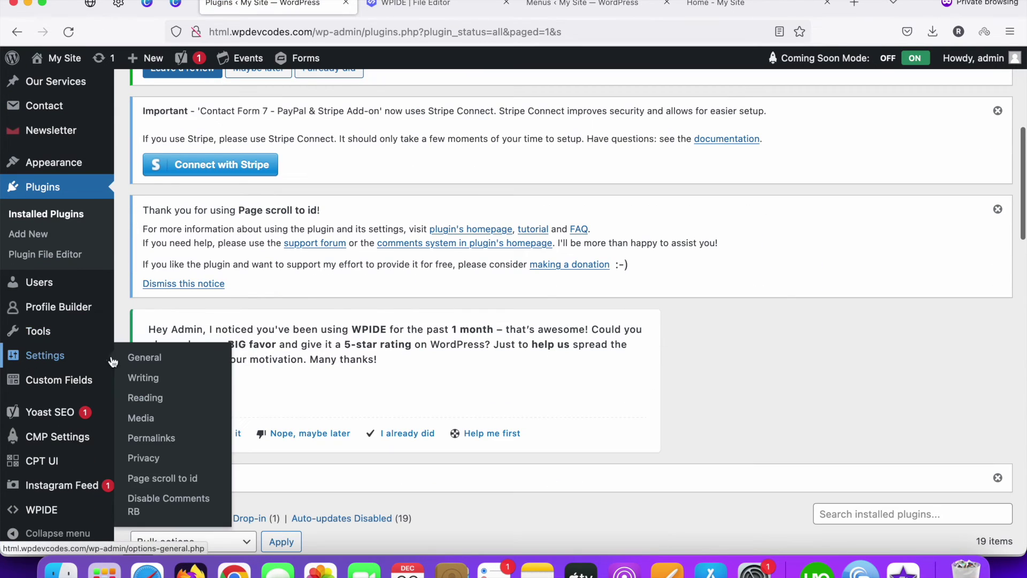
pyautogui.click(163, 479)
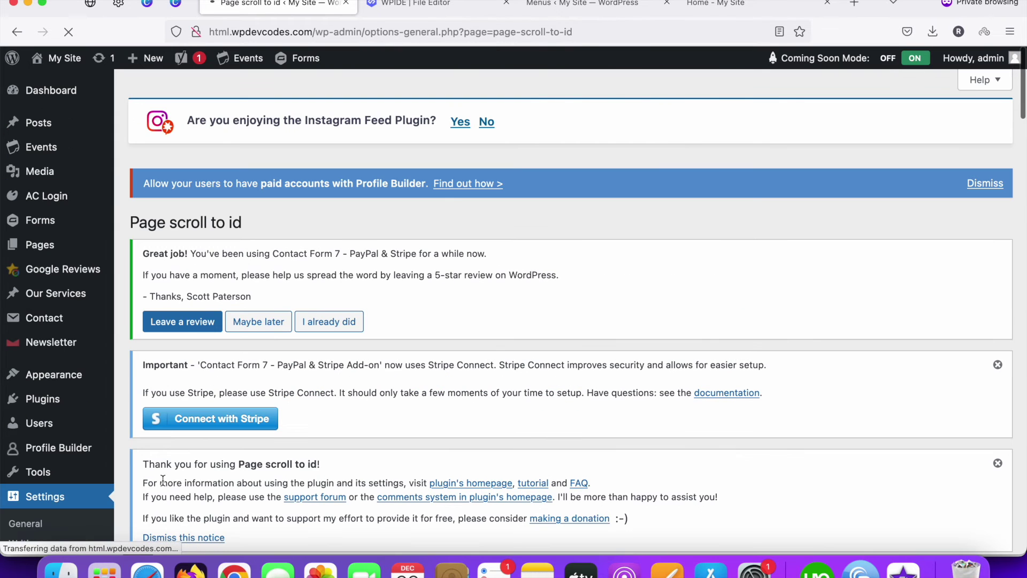
pyautogui.scroll(-7, 393, 380)
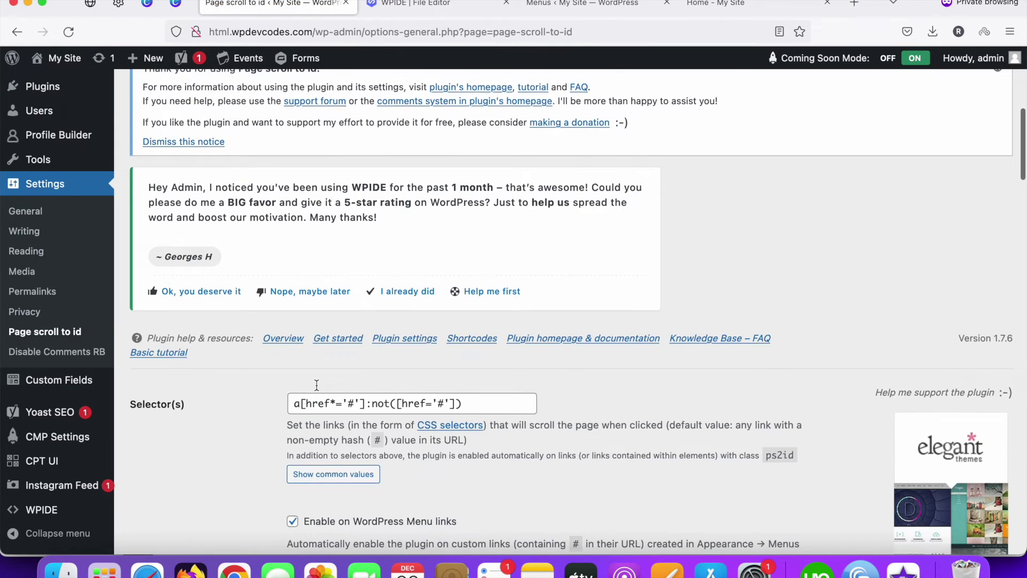
pyautogui.scroll(-3, 317, 384)
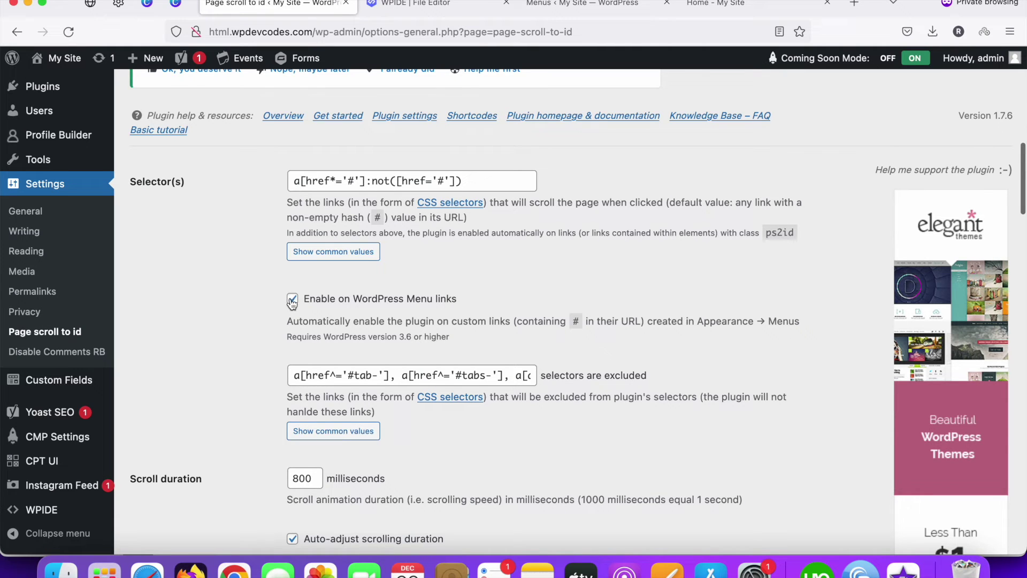
pyautogui.scroll(-15, 330, 338)
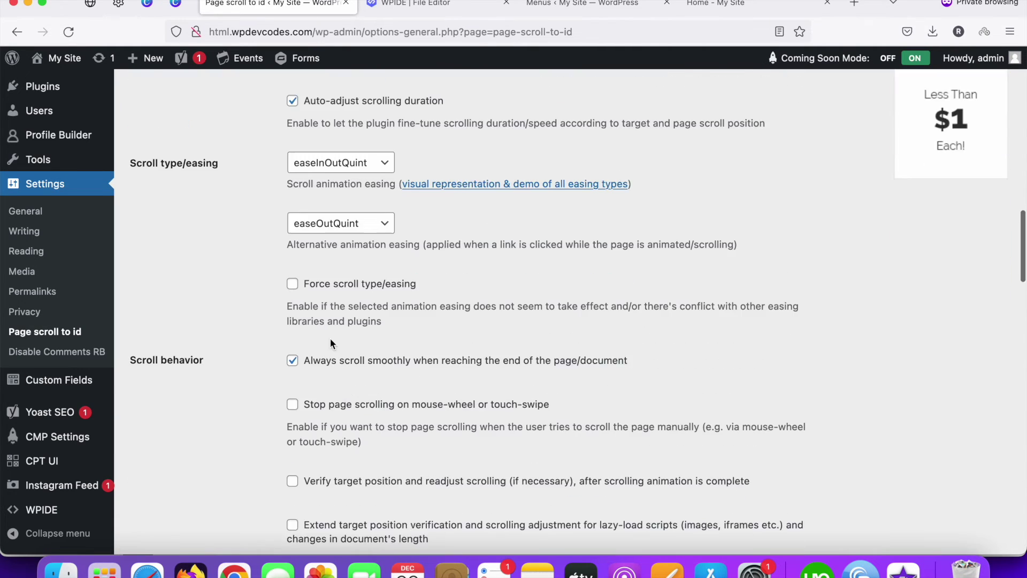
pyautogui.scroll(-1, 330, 338)
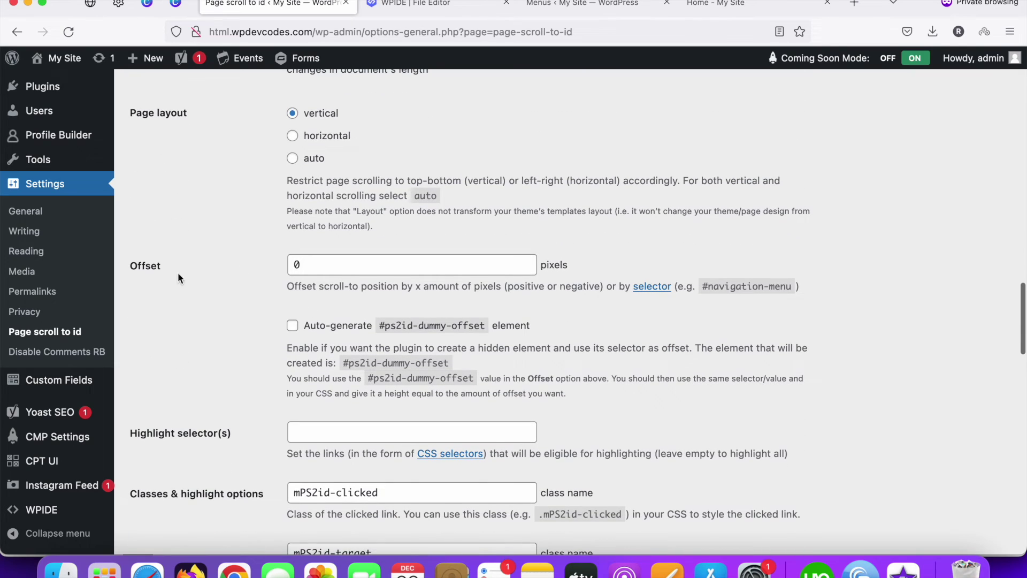
pyautogui.doubleClick(310, 267)
pyautogui.write('5')
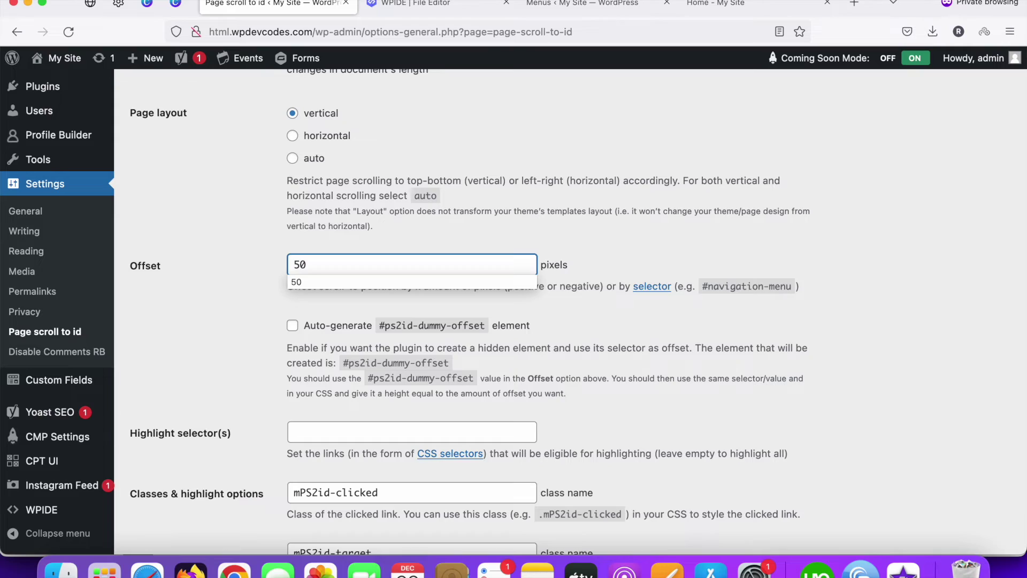
pyautogui.write('0')
# Save Changes on the Page scroll to id settings page
pyautogui.scroll(-12, 240, 315)
pyautogui.scroll(-3, 240, 315)
pyautogui.scroll(15, 242, 311)
pyautogui.scroll(3, 251, 293)
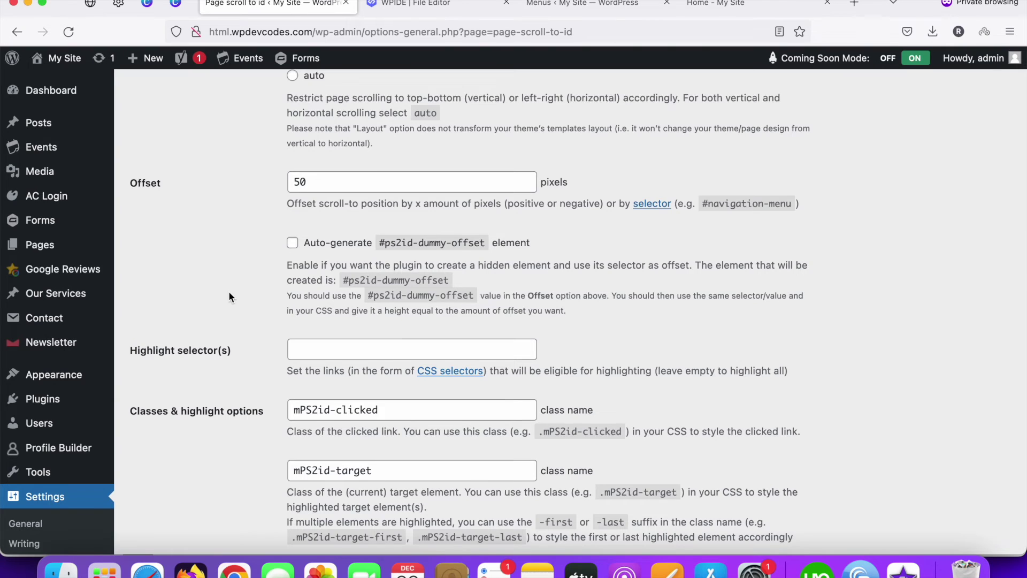
pyautogui.scroll(-20, 229, 292)
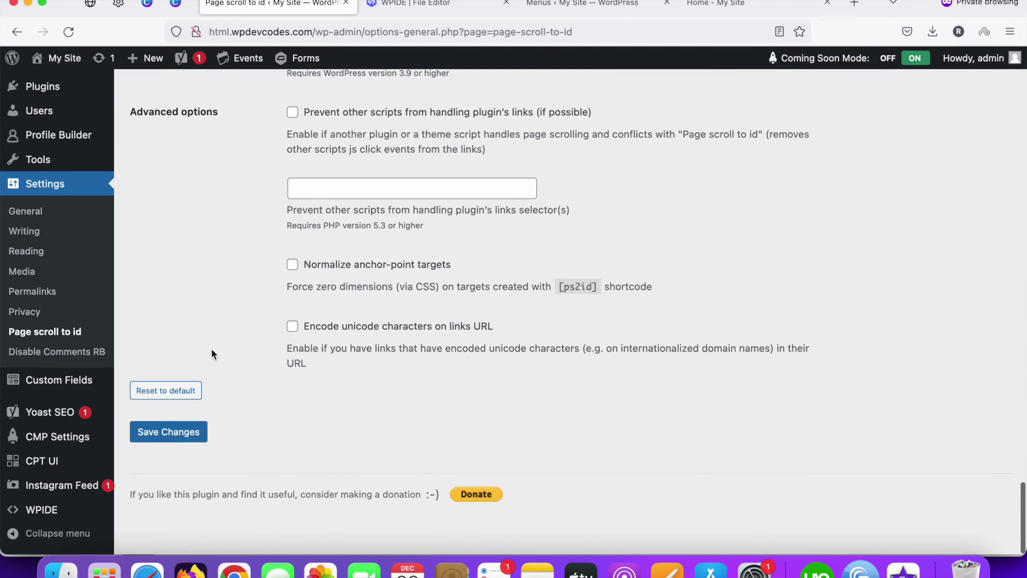
pyautogui.click(169, 436)
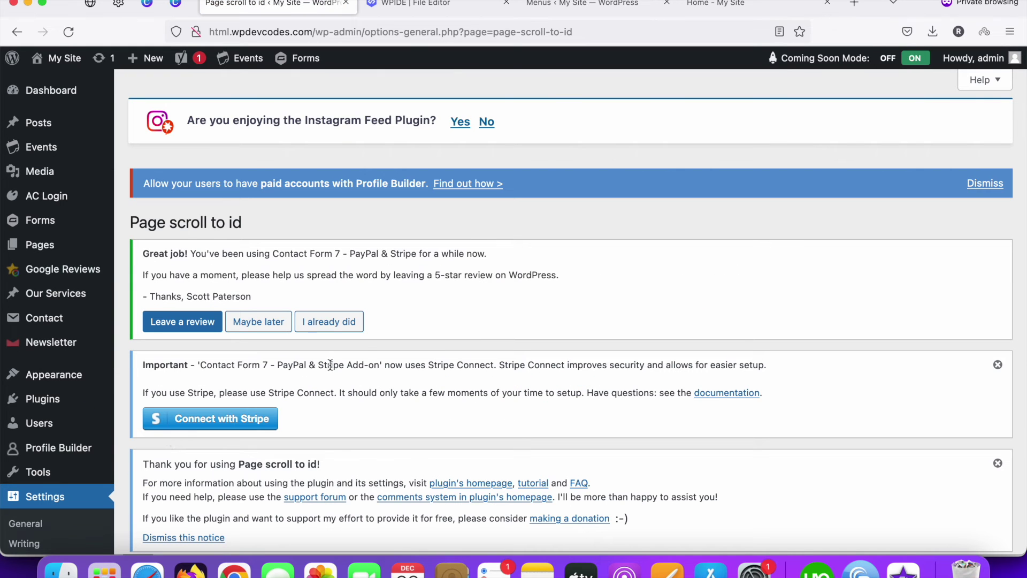
# Reload the Home - My Site tab and close Firefox Developer Tools
pyautogui.click(717, 3)
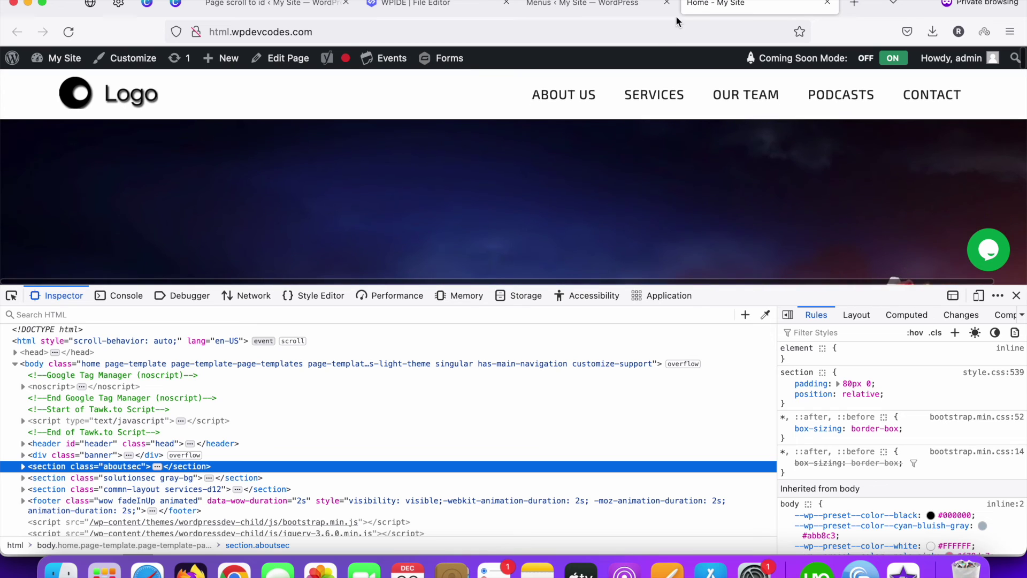
pyautogui.rightClick(699, 6)
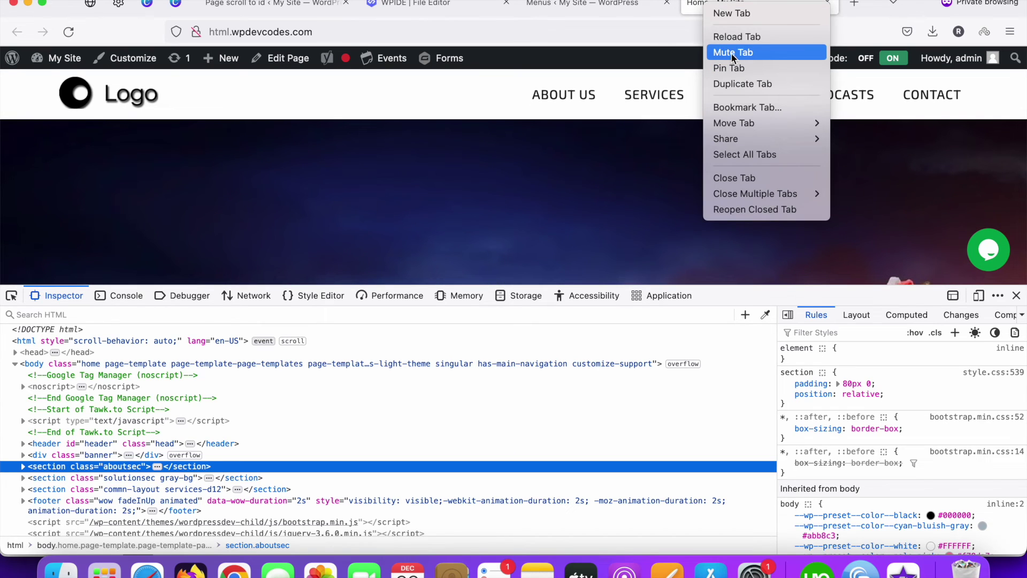
pyautogui.click(733, 39)
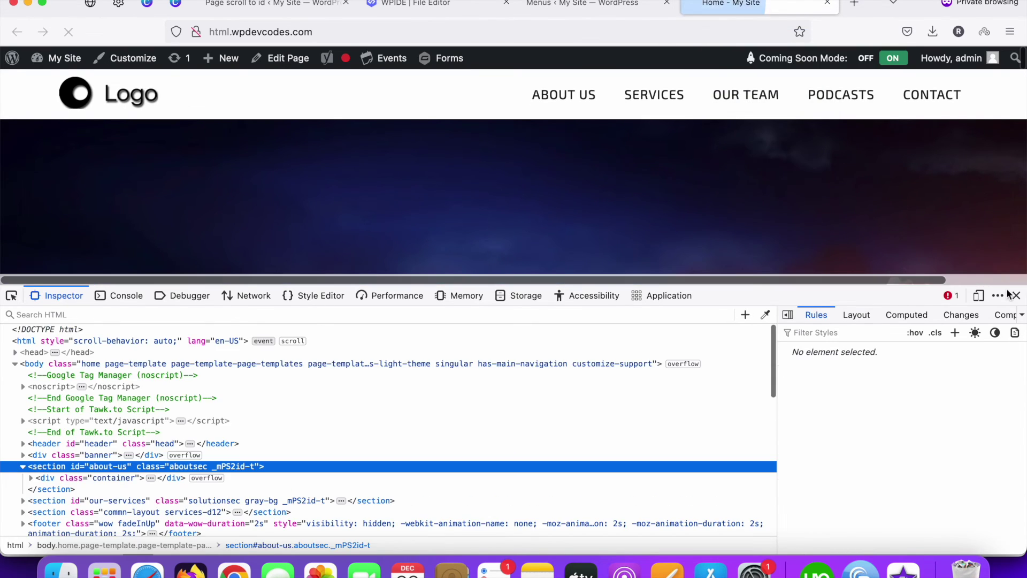
pyautogui.press('super+alt+i')
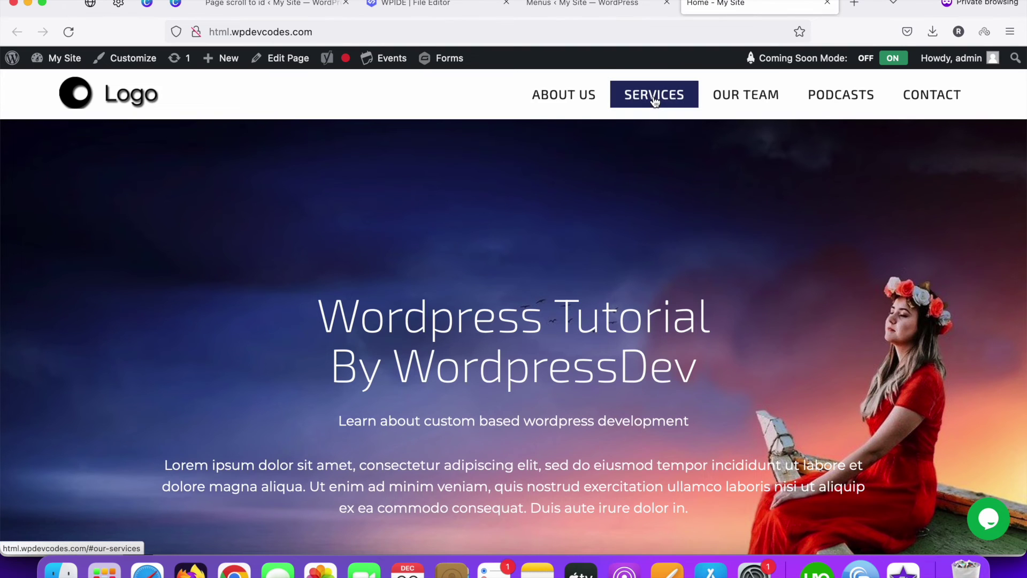
pyautogui.click(560, 96)
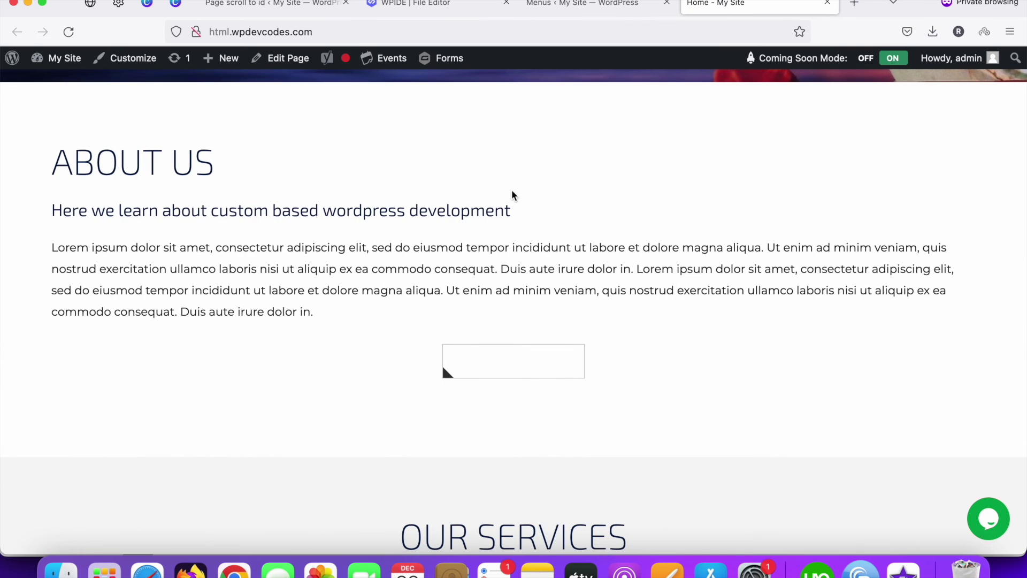
pyautogui.scroll(10, 512, 195)
pyautogui.click(659, 98)
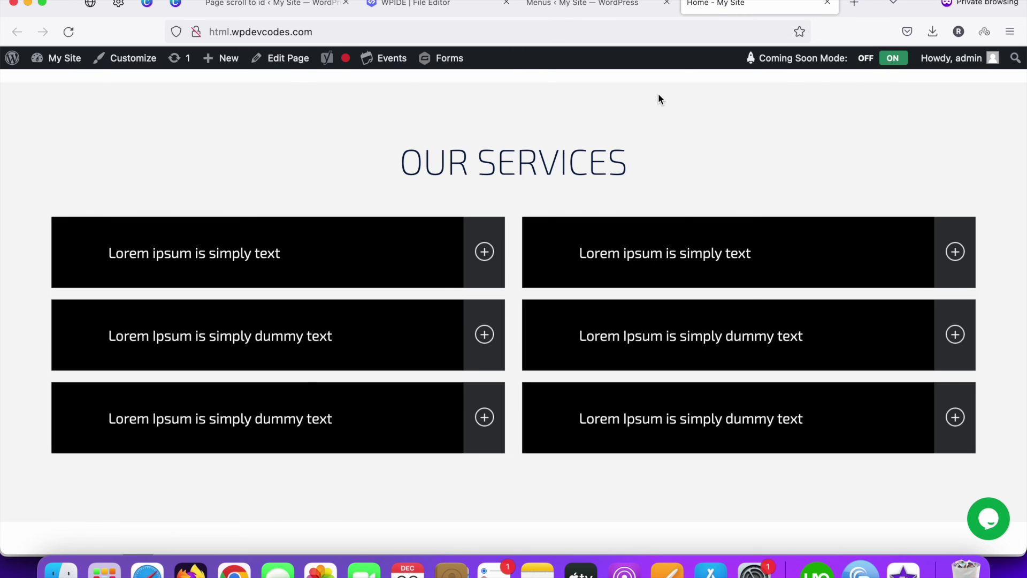
pyautogui.scroll(10, 660, 98)
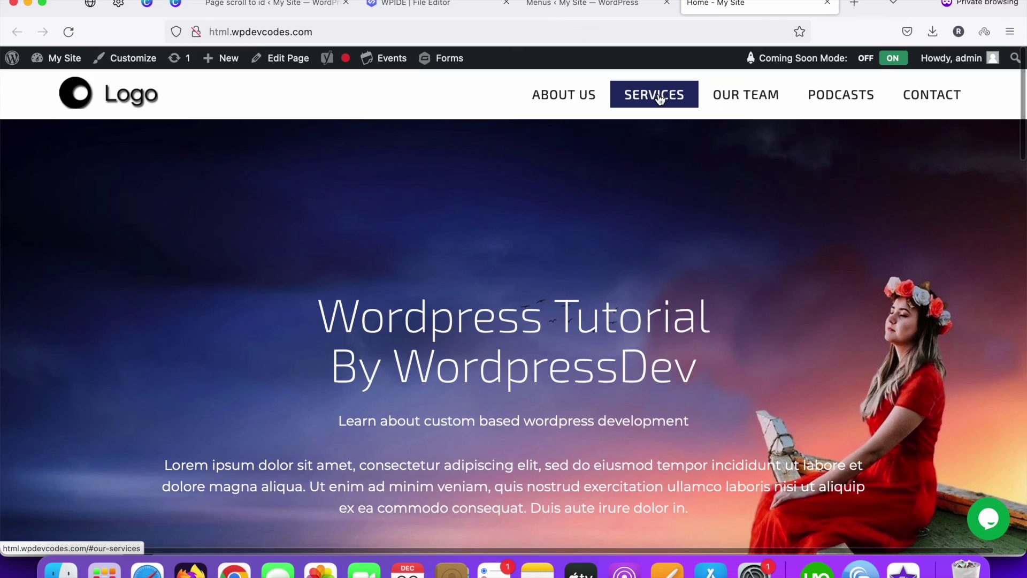